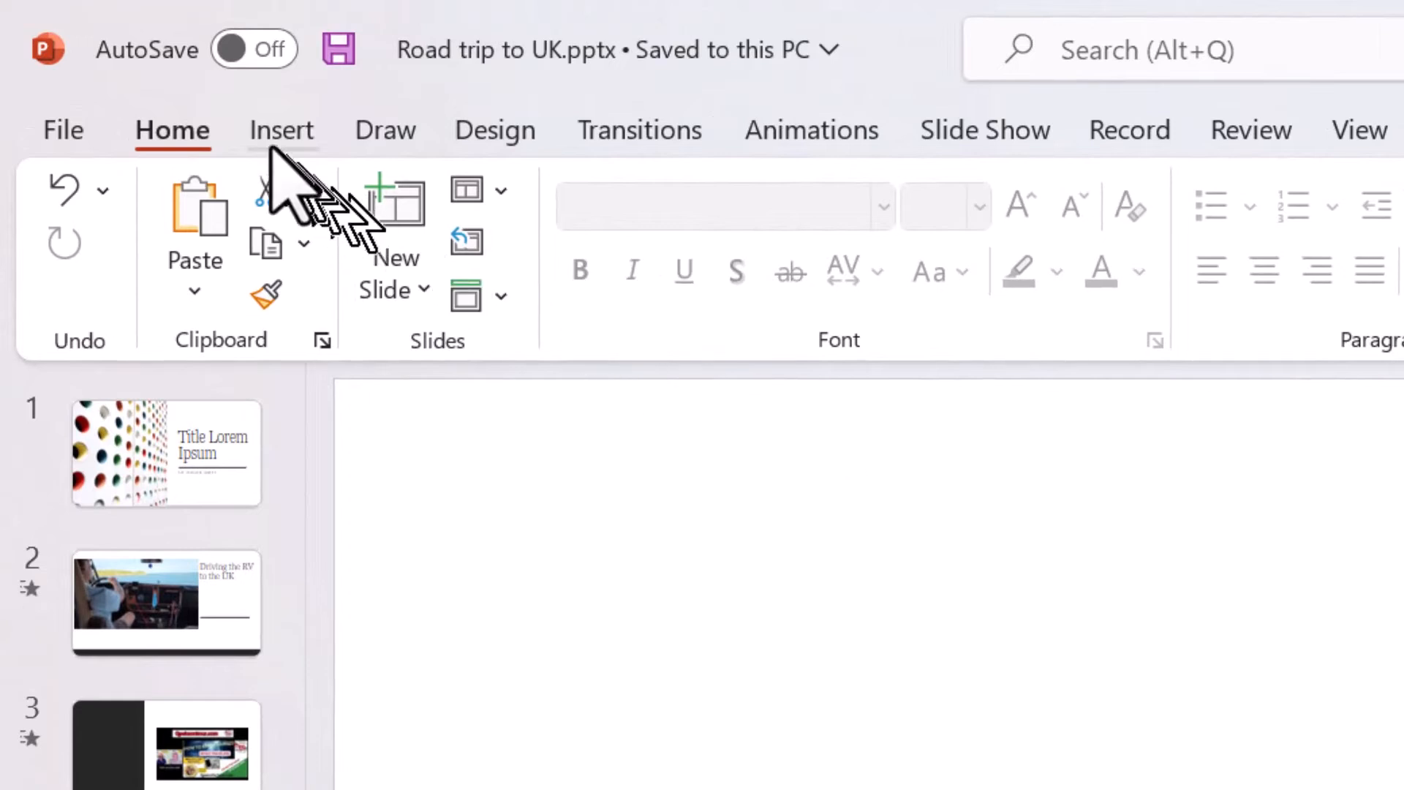
- Start inserting an online video on the blank last slide of the presentation
left_click(267, 132)
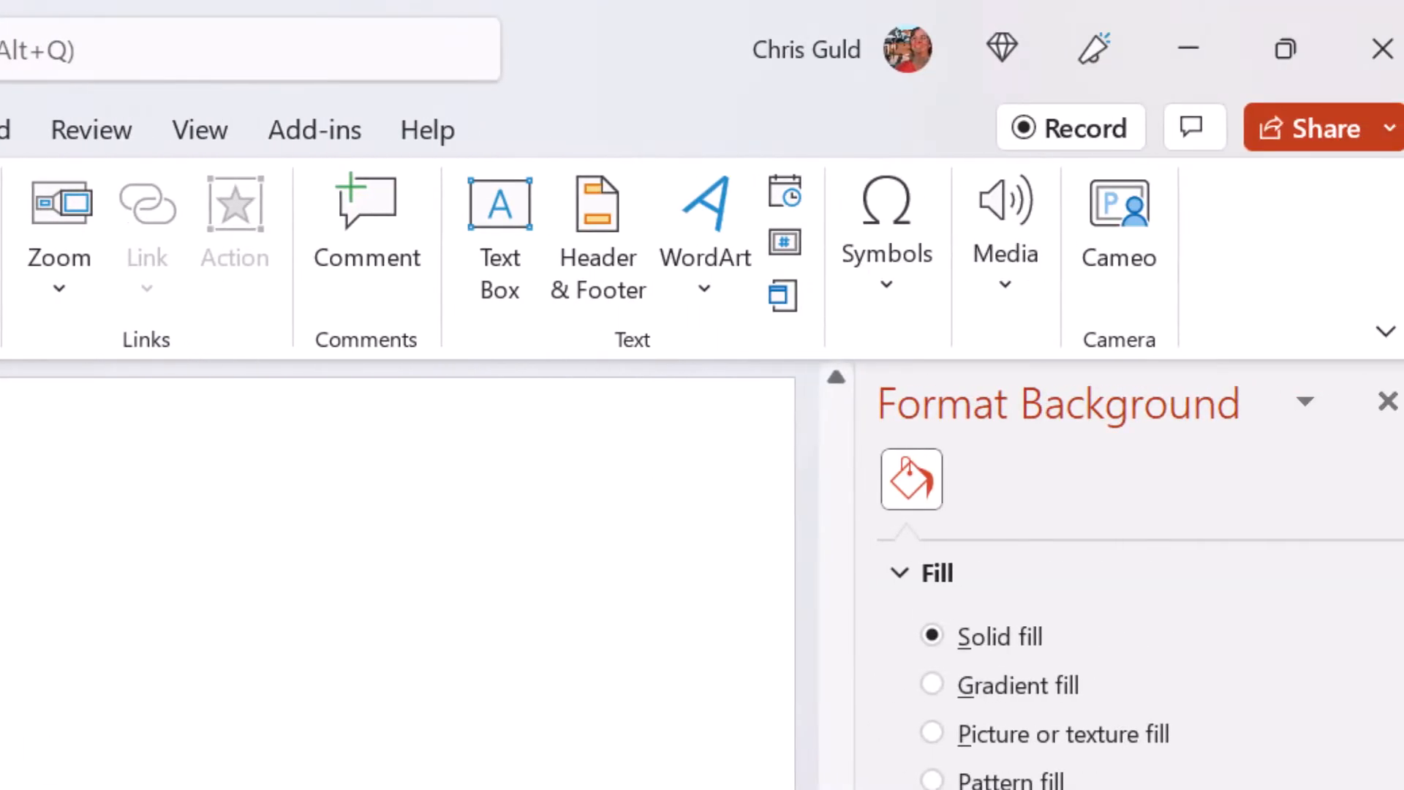
left_click(1003, 274)
left_click(1010, 471)
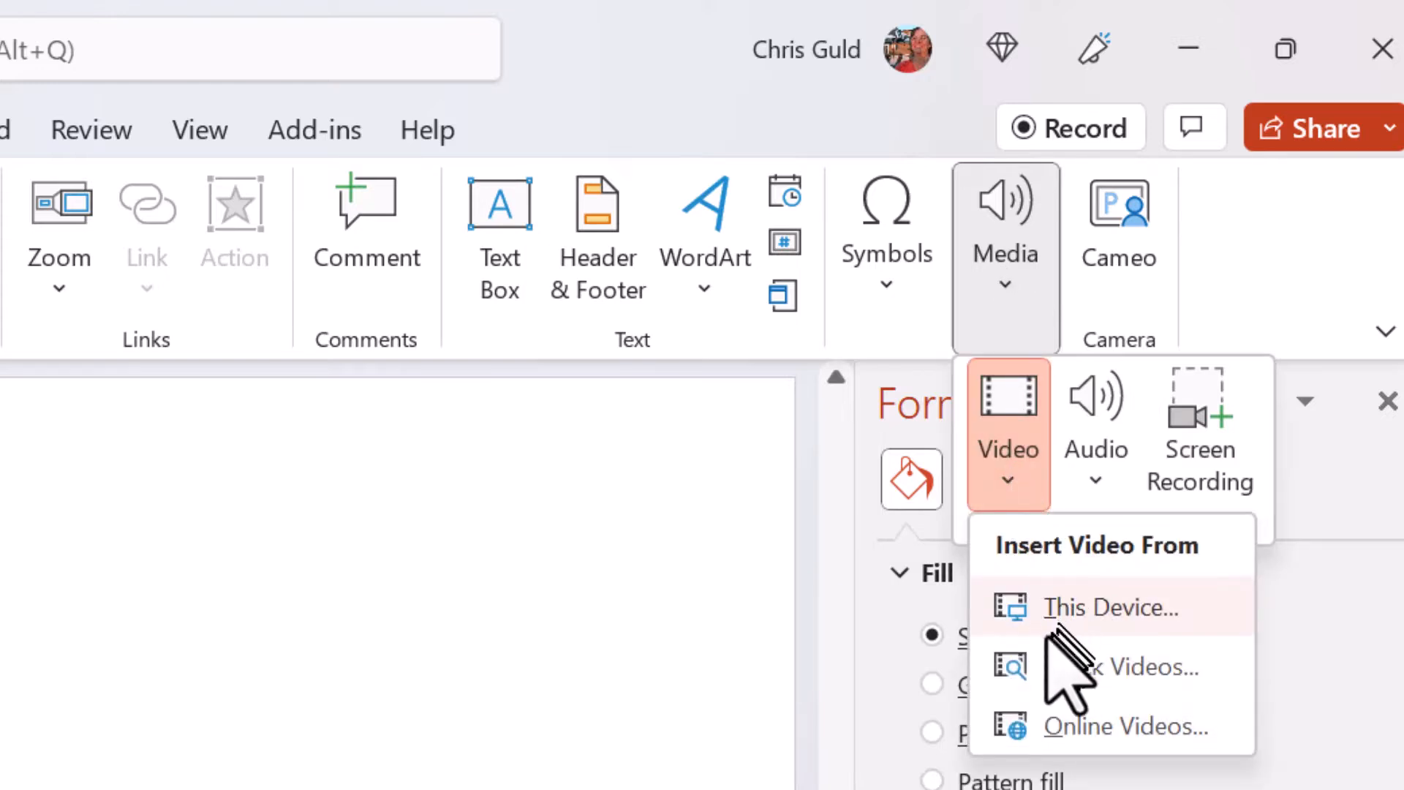
left_click(1073, 737)
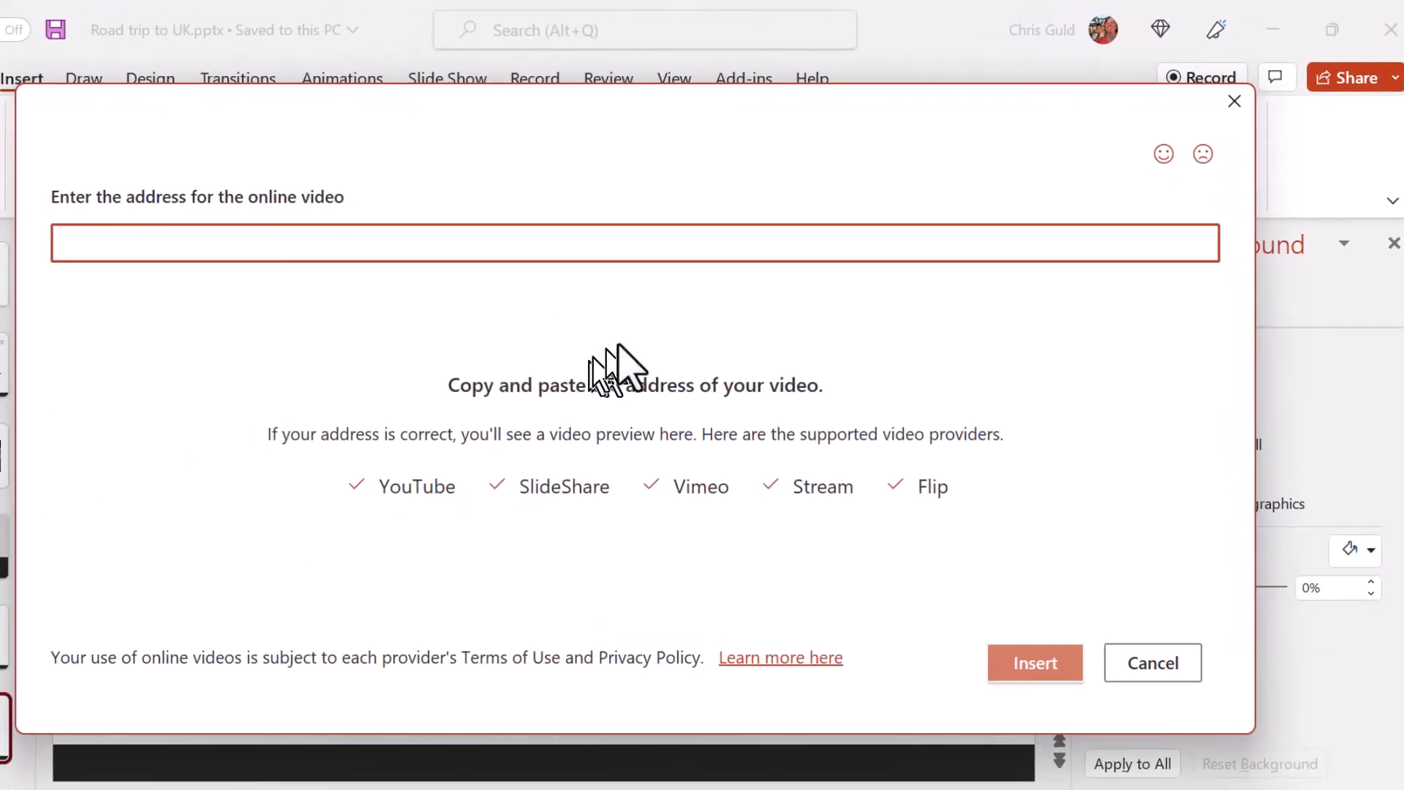
- Switch to the YouTube page in the browser and copy the share link of the Mantas in Maldives video
left_click(669, 789)
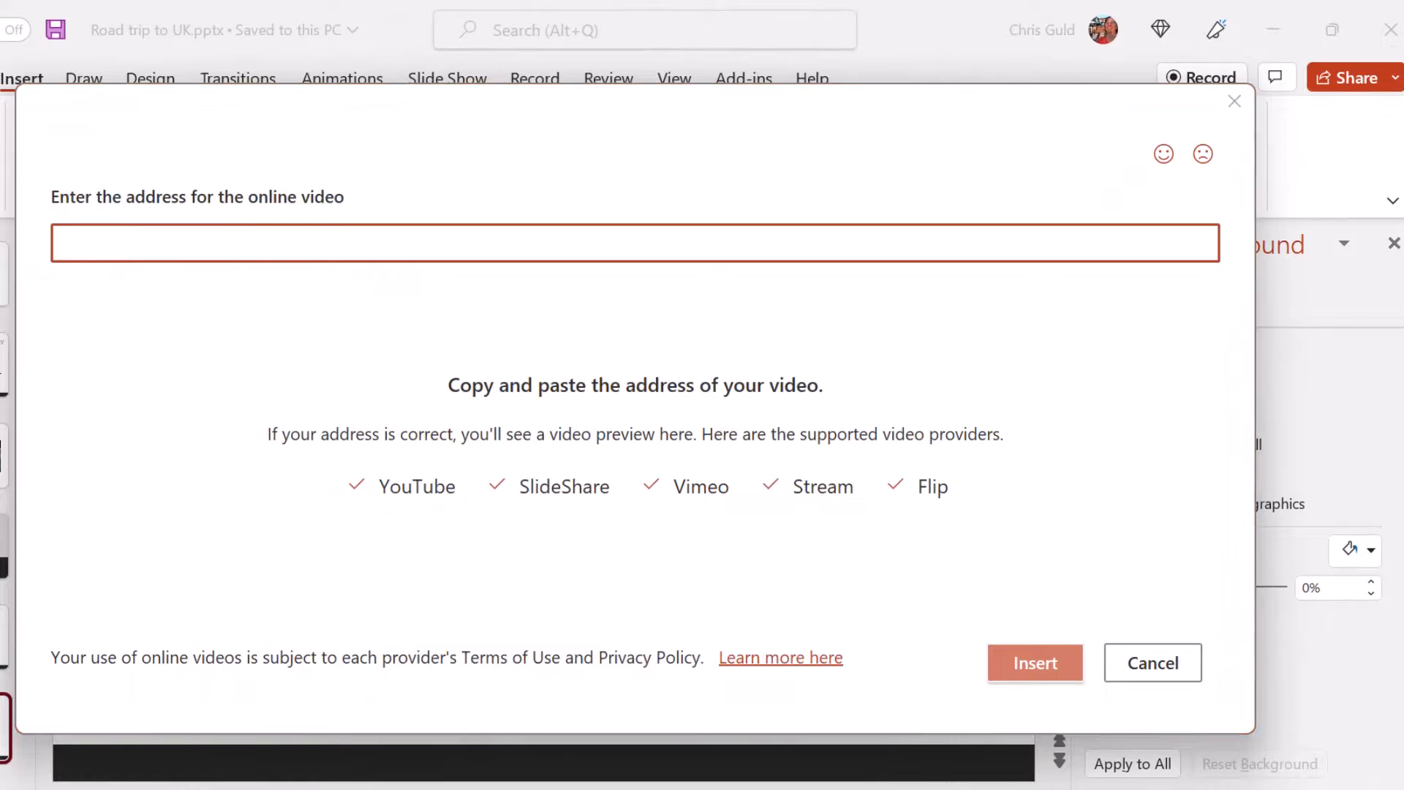
left_click(465, 734)
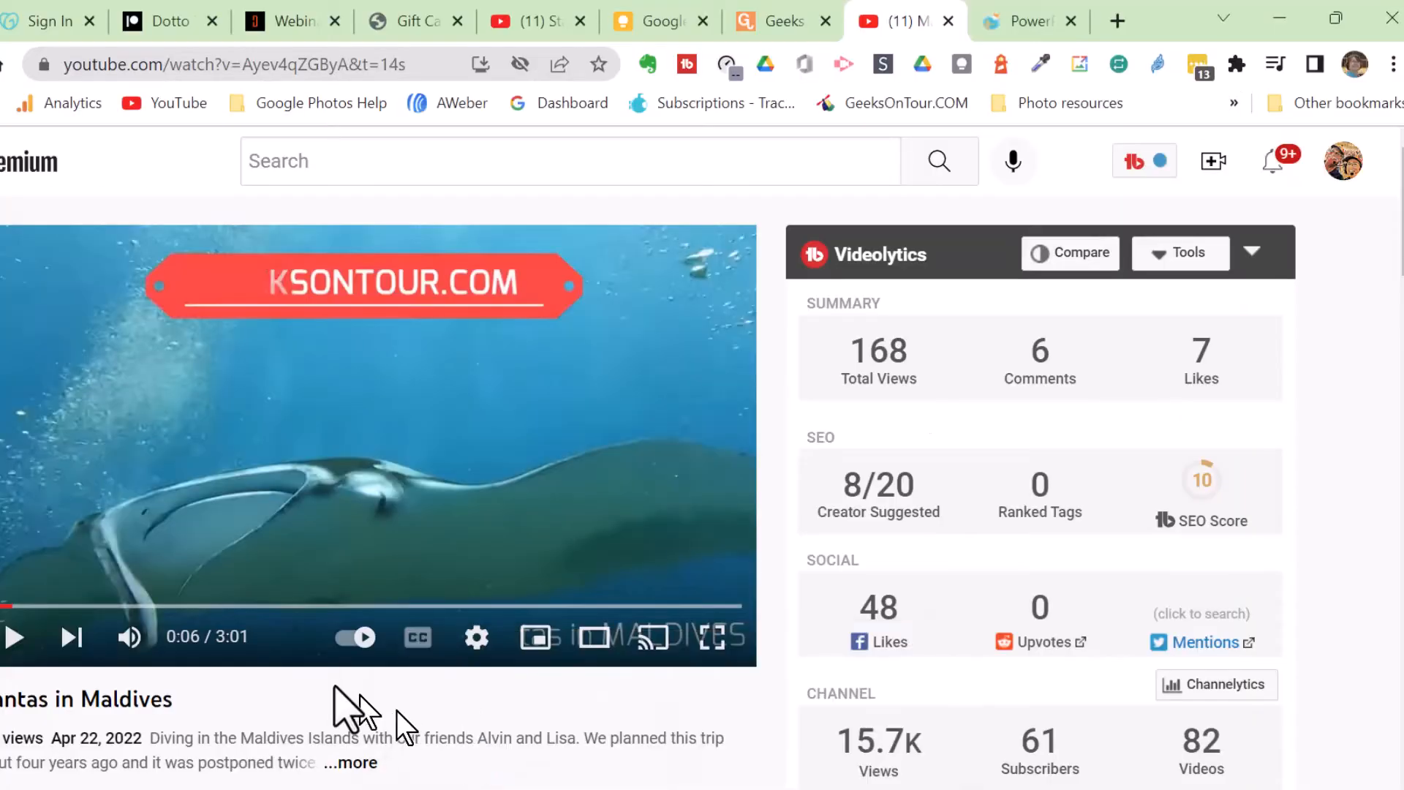
scroll(334, 687, "down", 3)
left_click(213, 567)
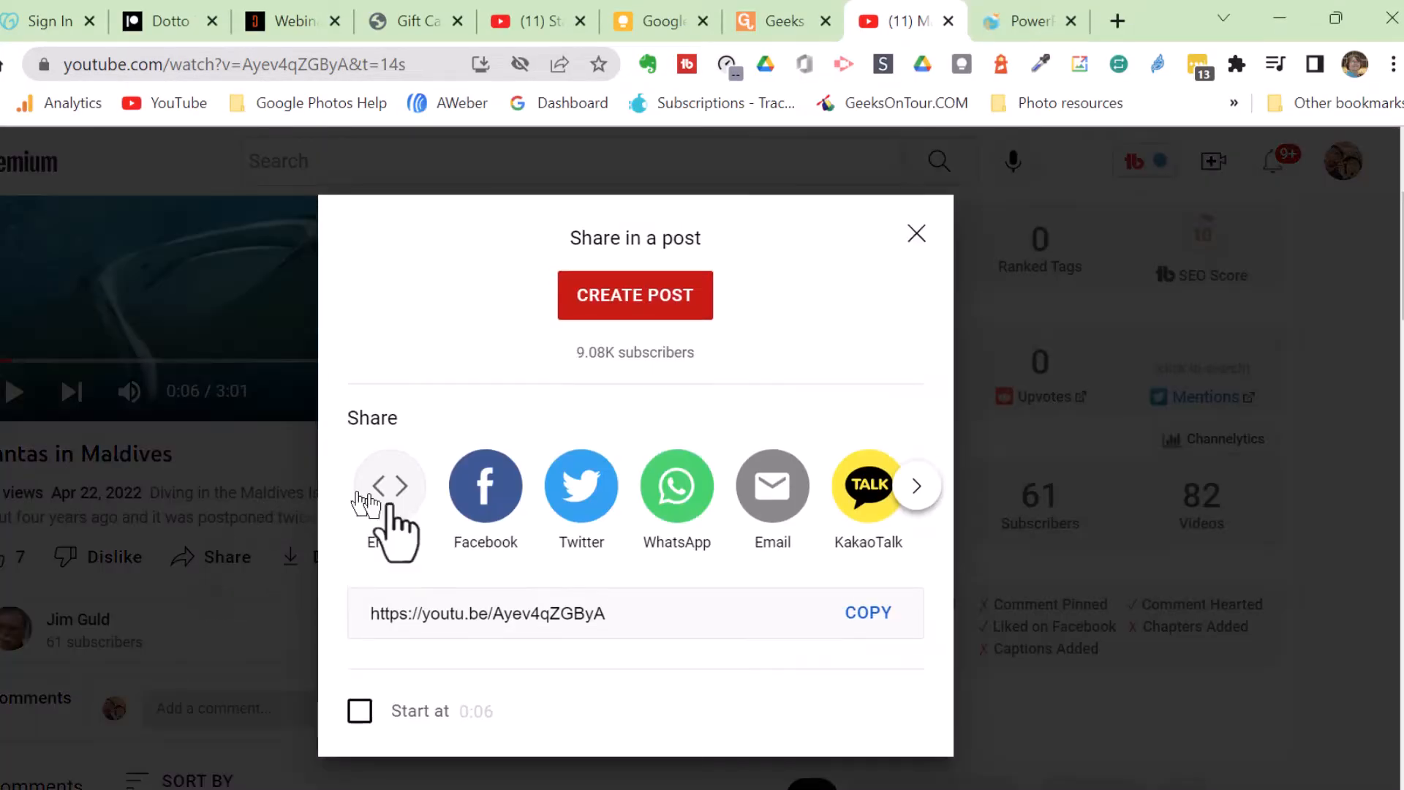
left_click(862, 622)
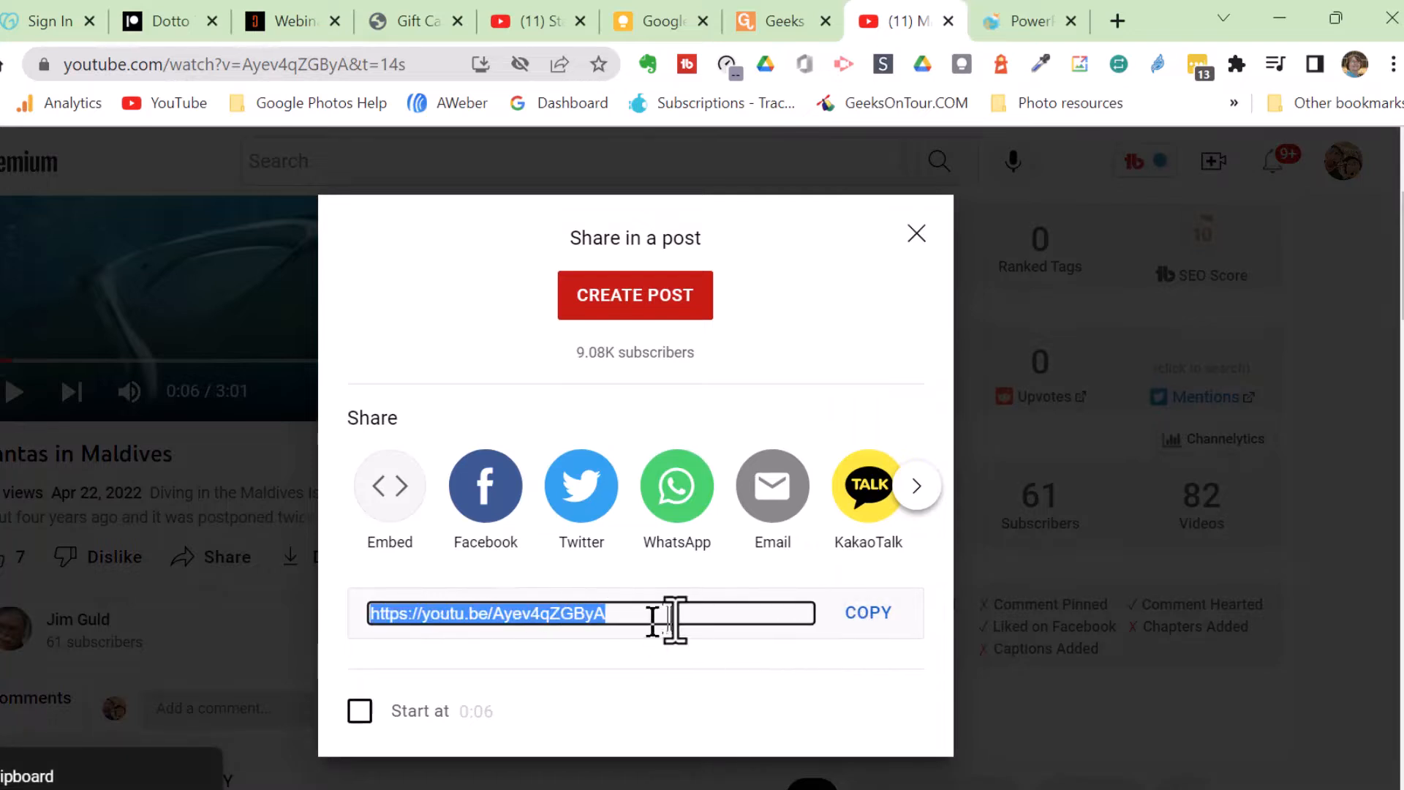
mouse_move(939, 779)
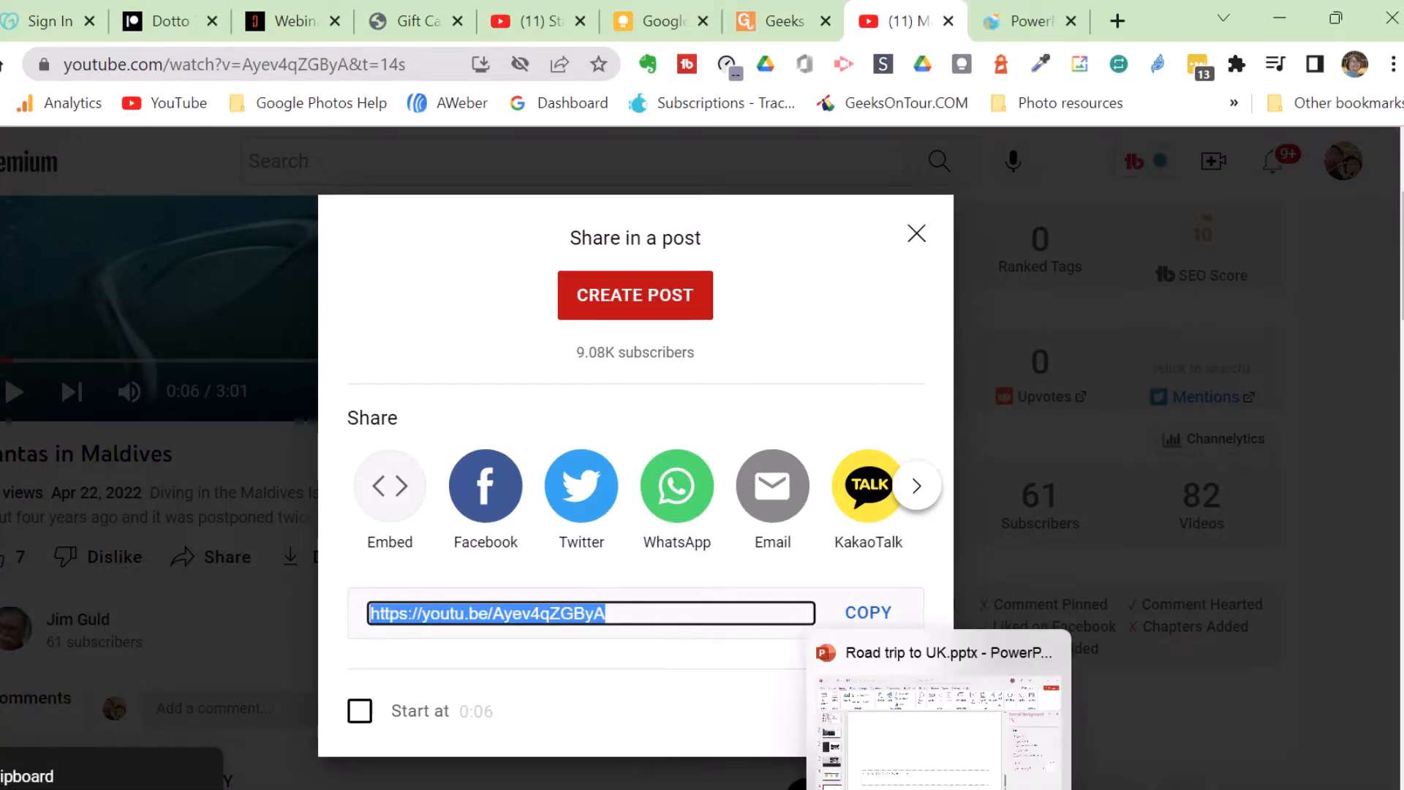
left_click(939, 702)
right_click(138, 245)
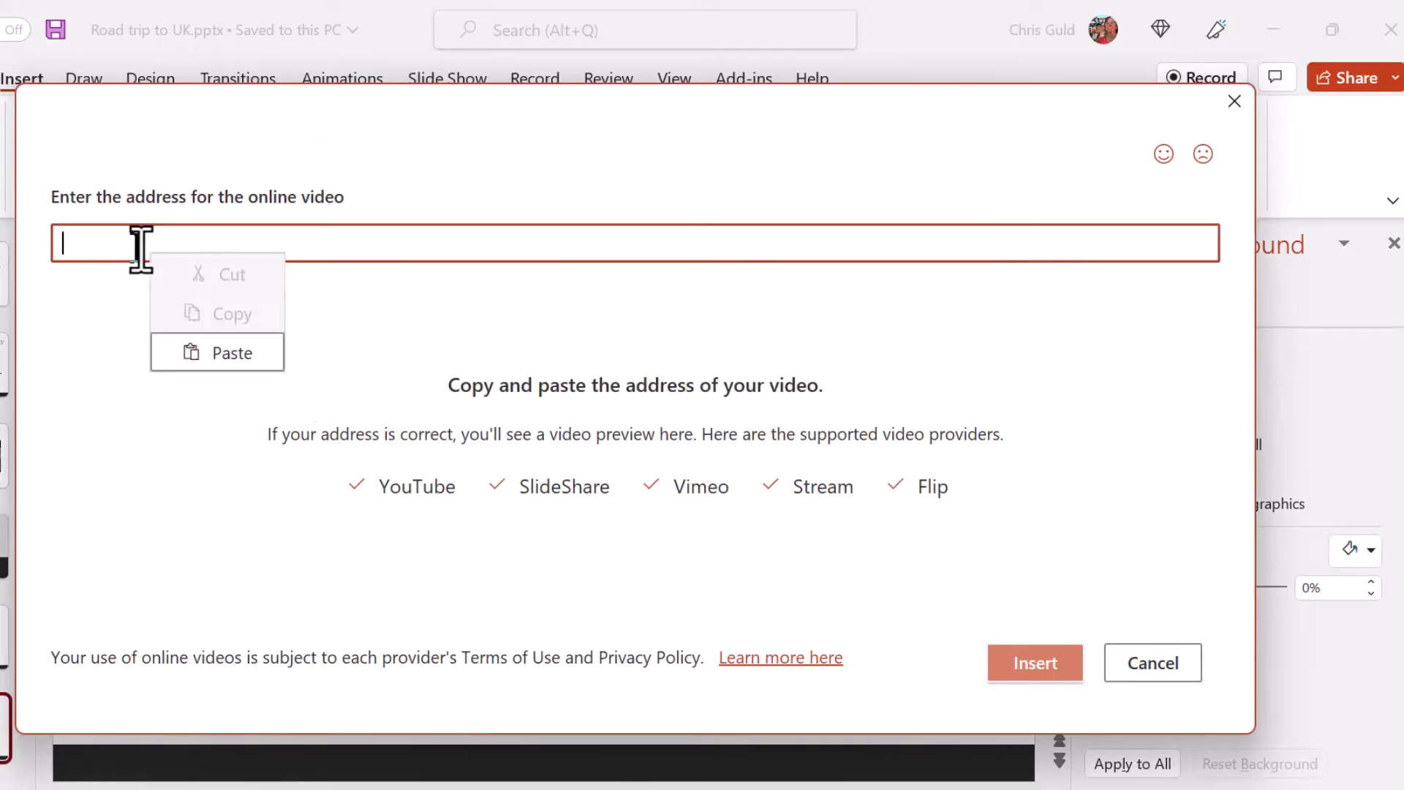
left_click(212, 351)
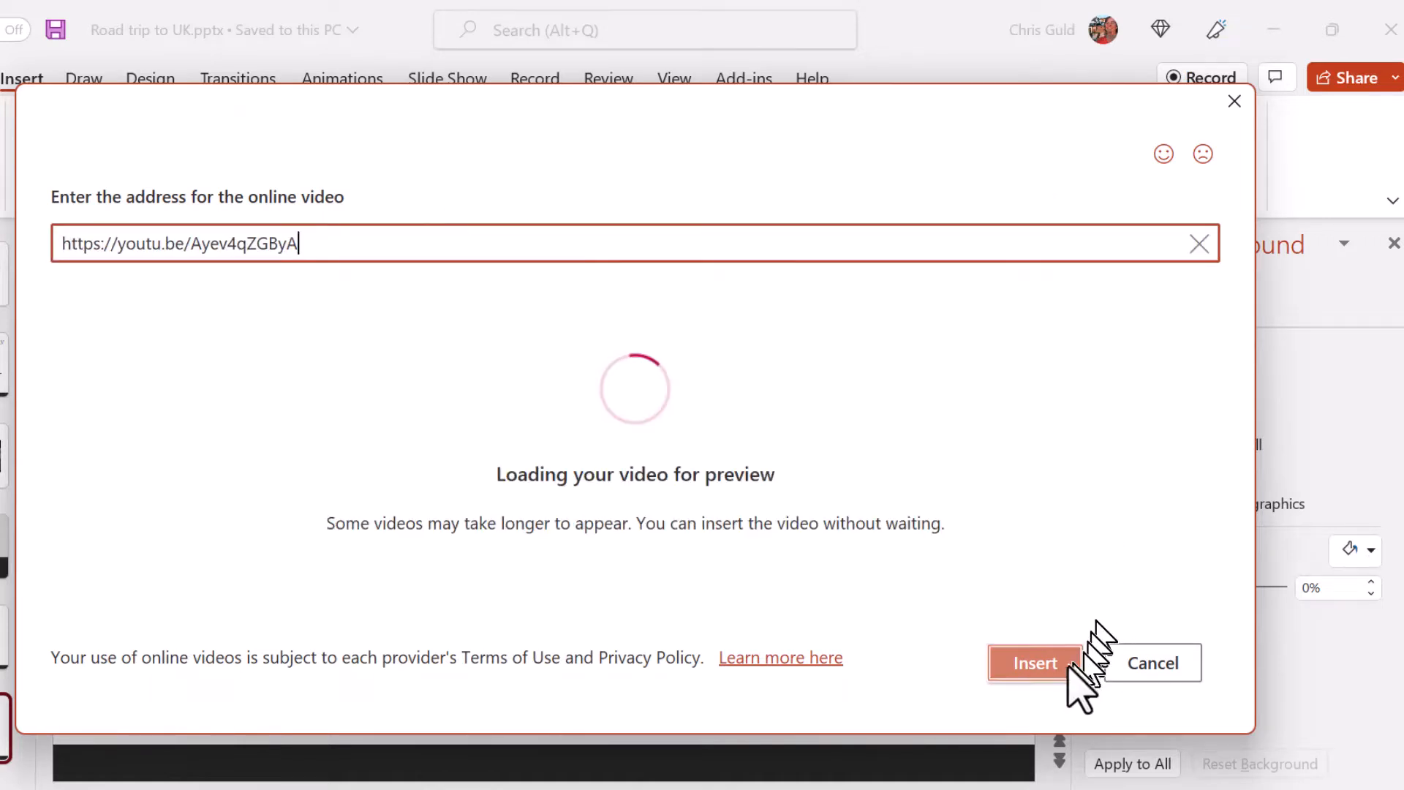
left_click(1036, 662)
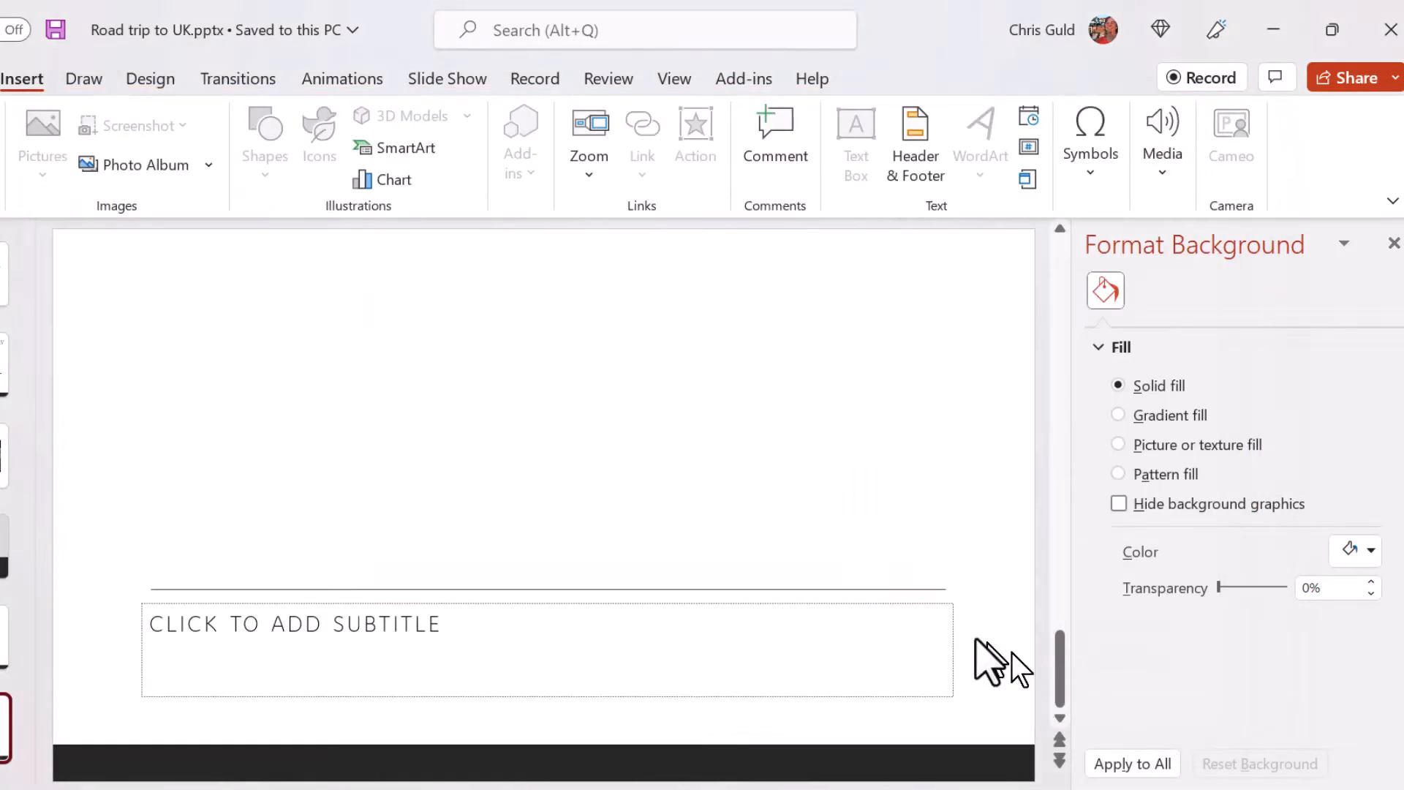
- Enlarge and reposition the embedded video above the subtitle placeholder, and test its playback in the slide show
left_click_drag(440, 446, 146, 278)
left_click_drag(502, 423, 569, 395)
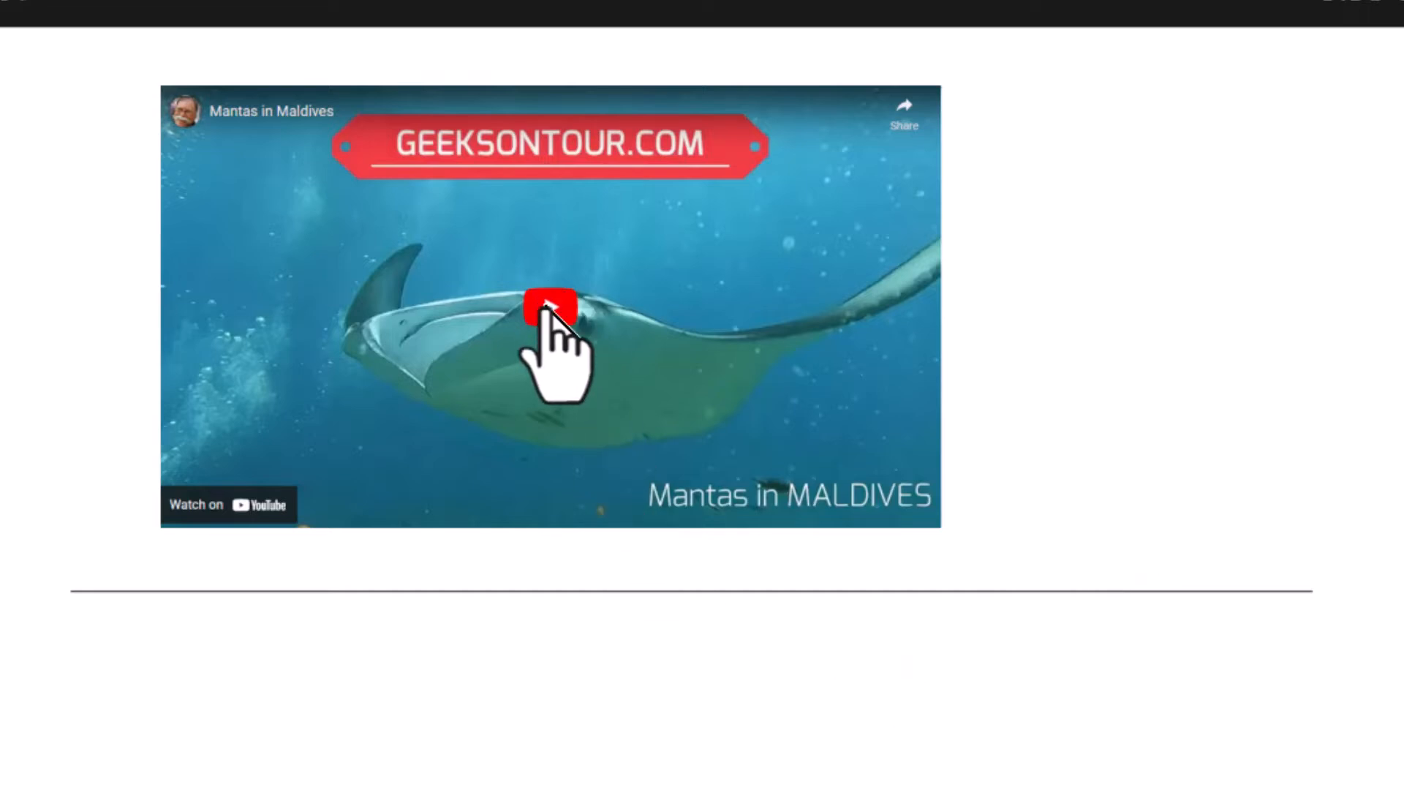
left_click(548, 309)
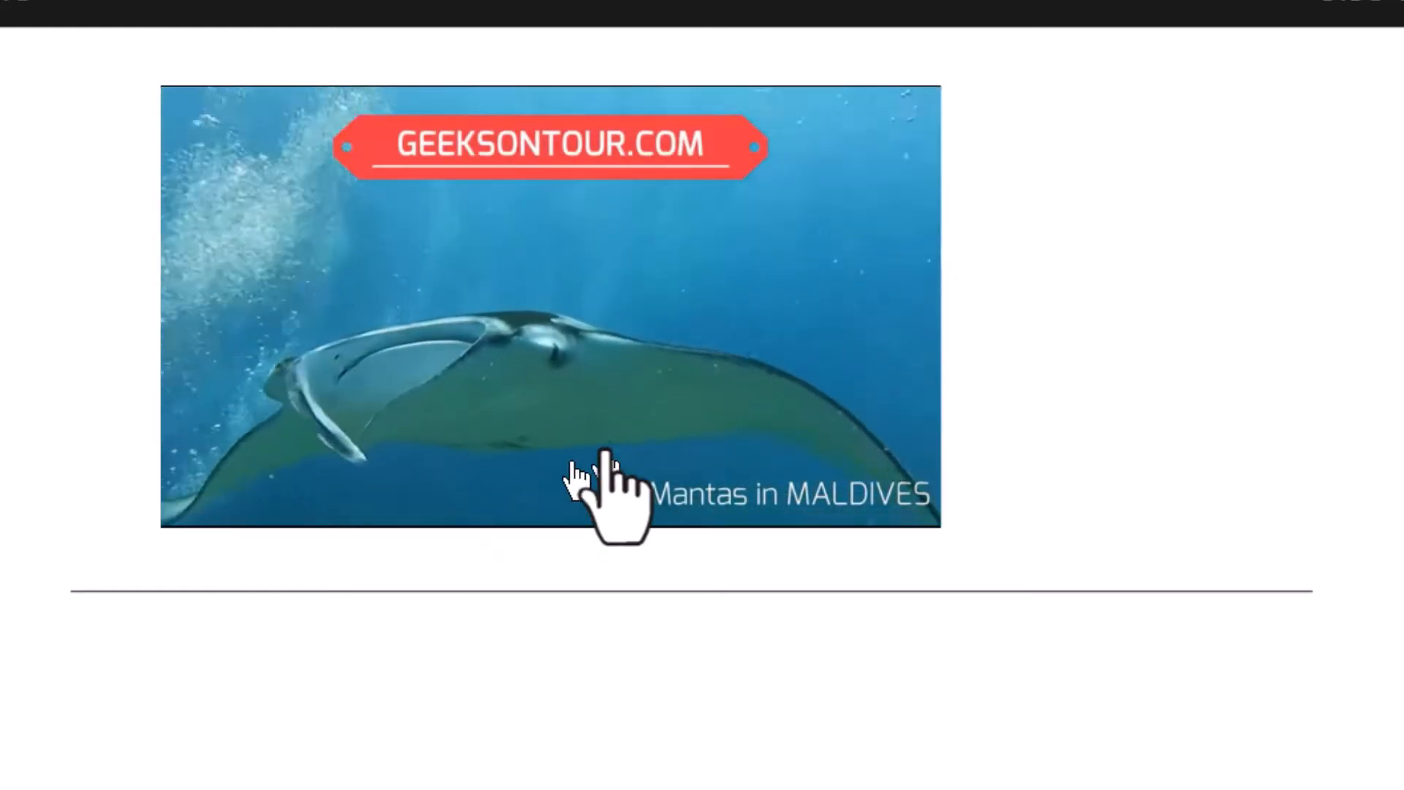
left_click(520, 376)
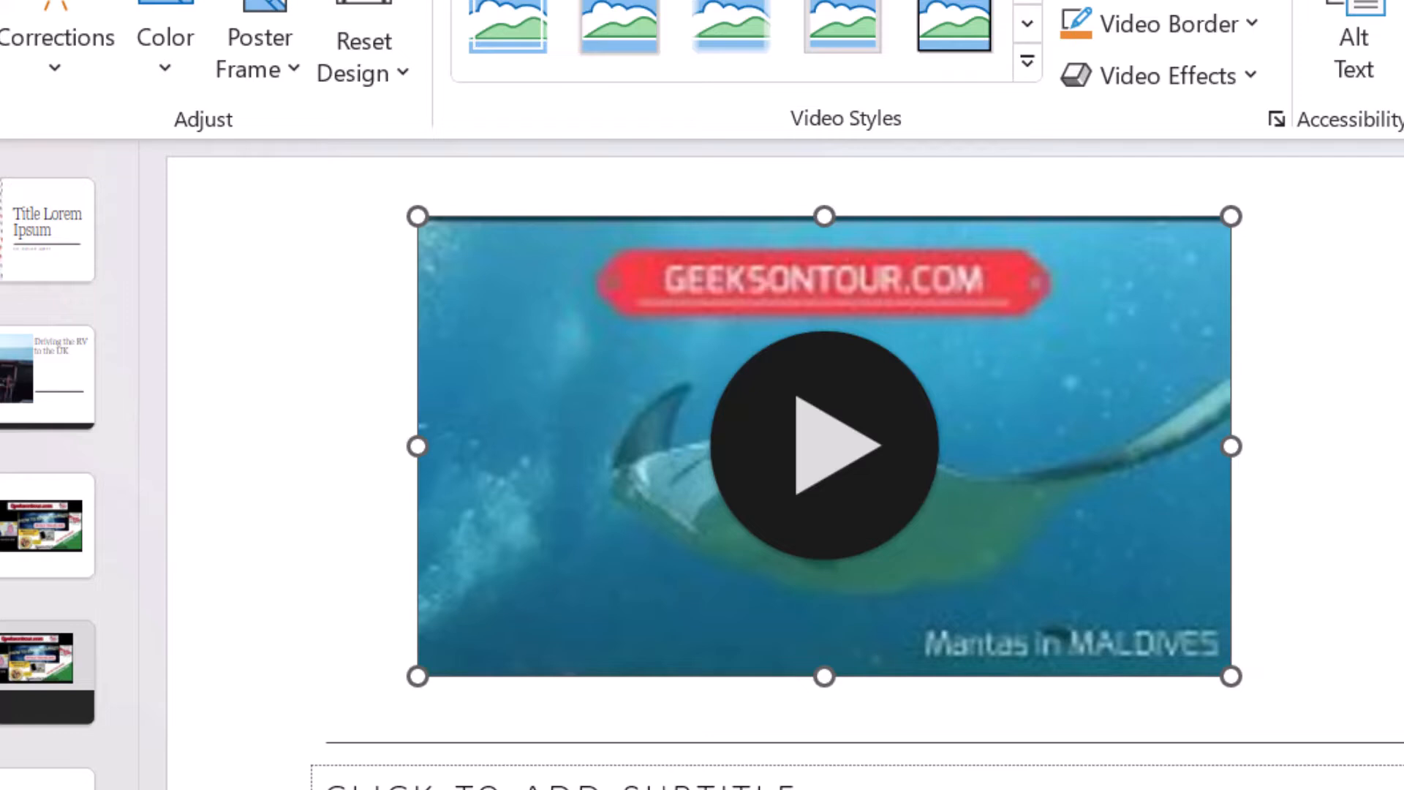
- Delete the embedded video from slide 6 and start inserting a new online video
key("Delete")
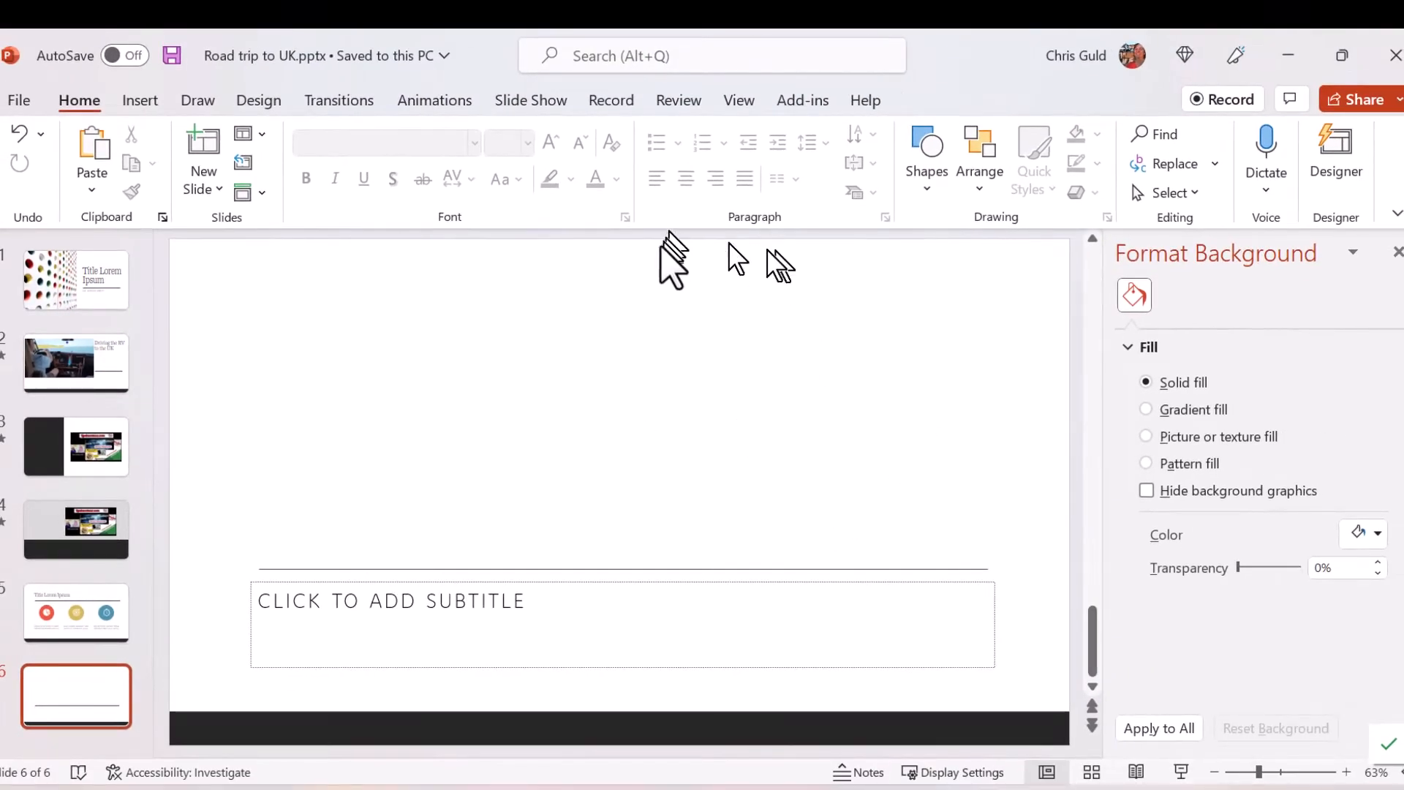
left_click(134, 100)
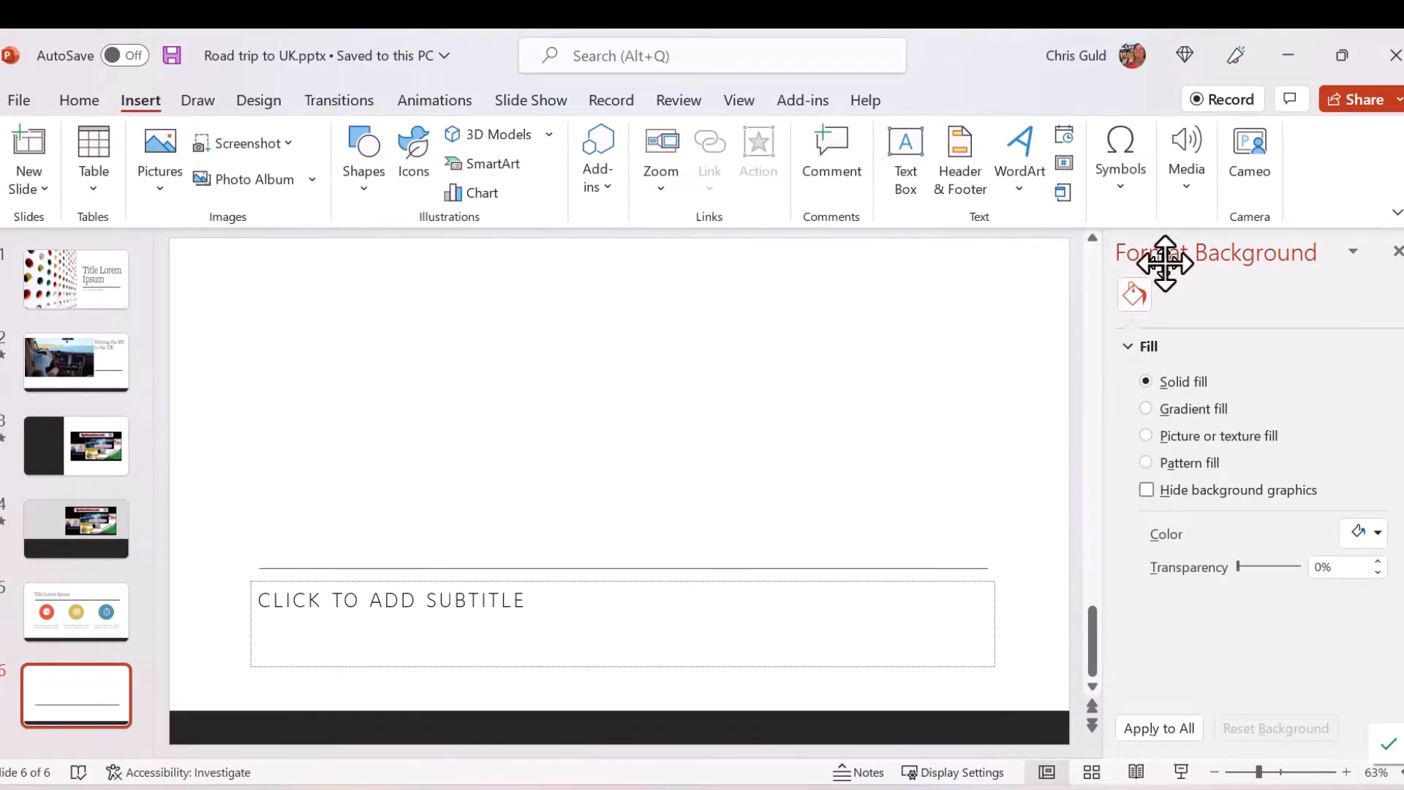
left_click(1190, 192)
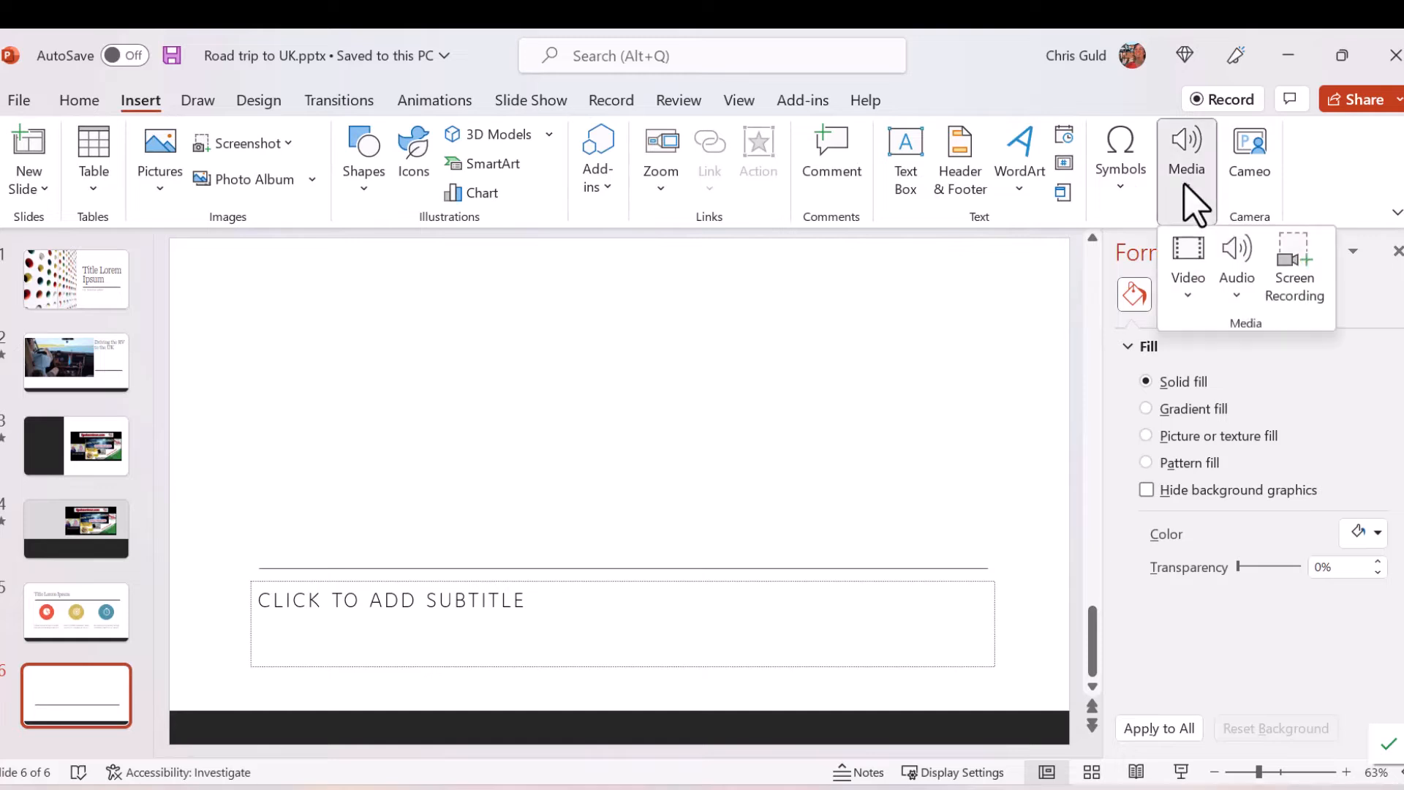
left_click(1182, 283)
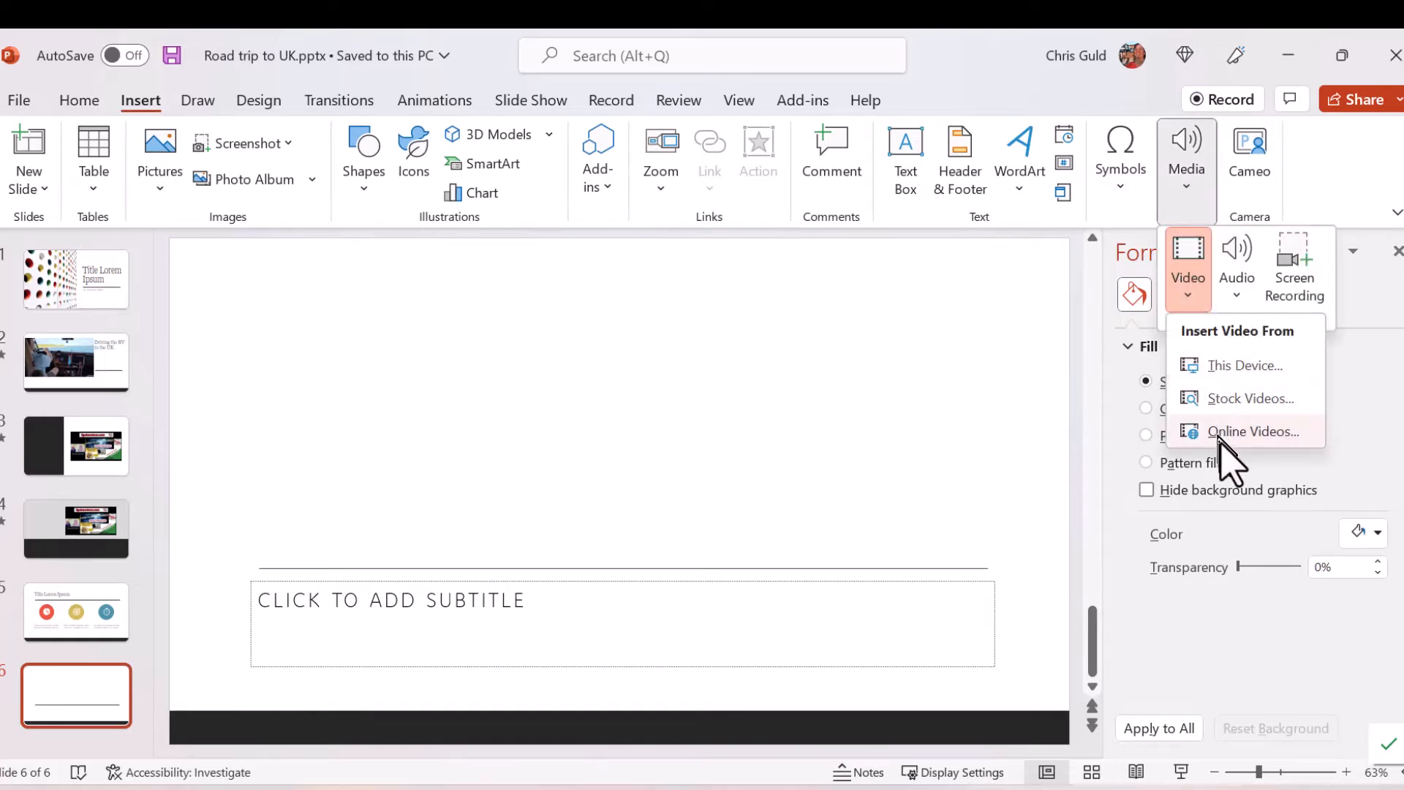
left_click(1277, 457)
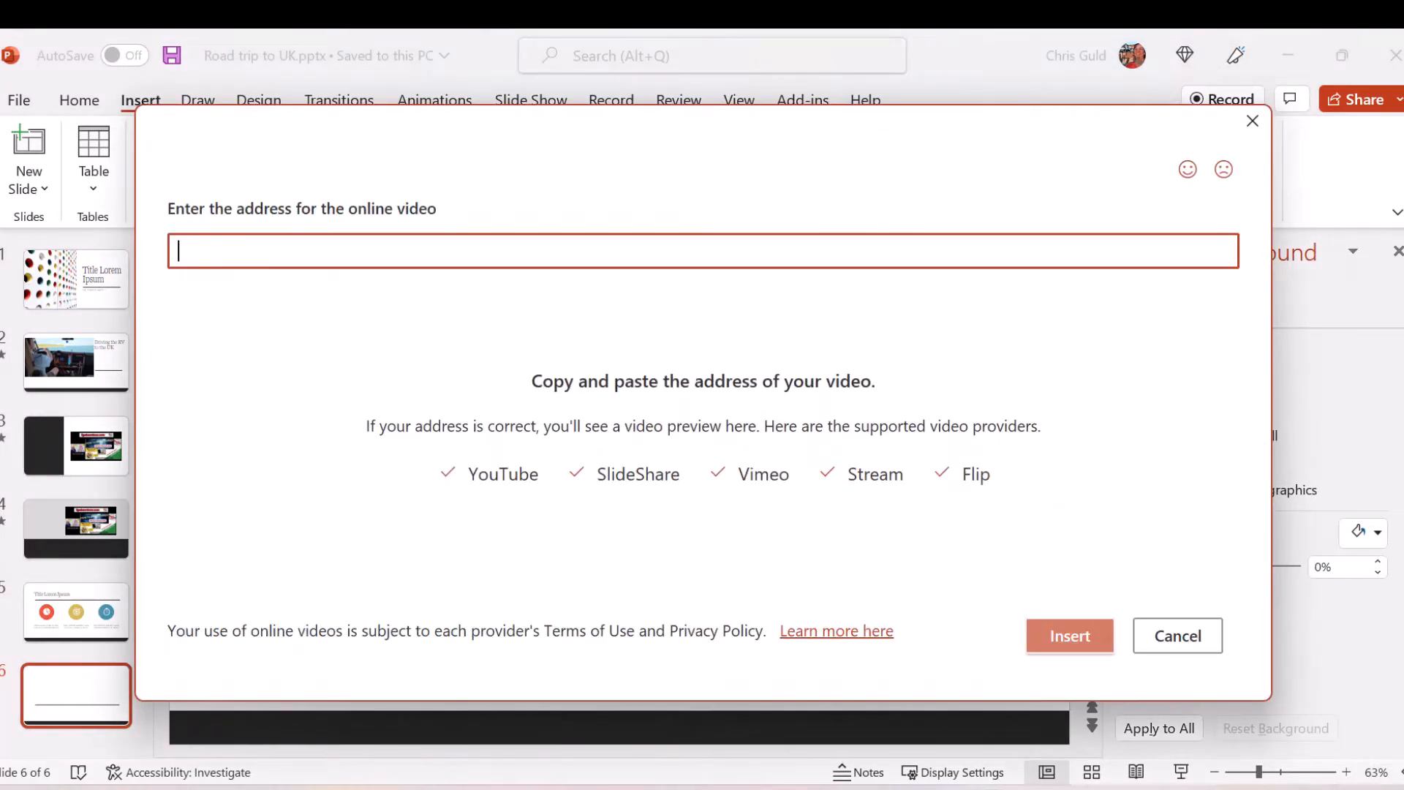
- Switch to the YouTube page in the browser and close the Share dialog of the Mantas in Maldives video
left_click(734, 788)
left_click(674, 743)
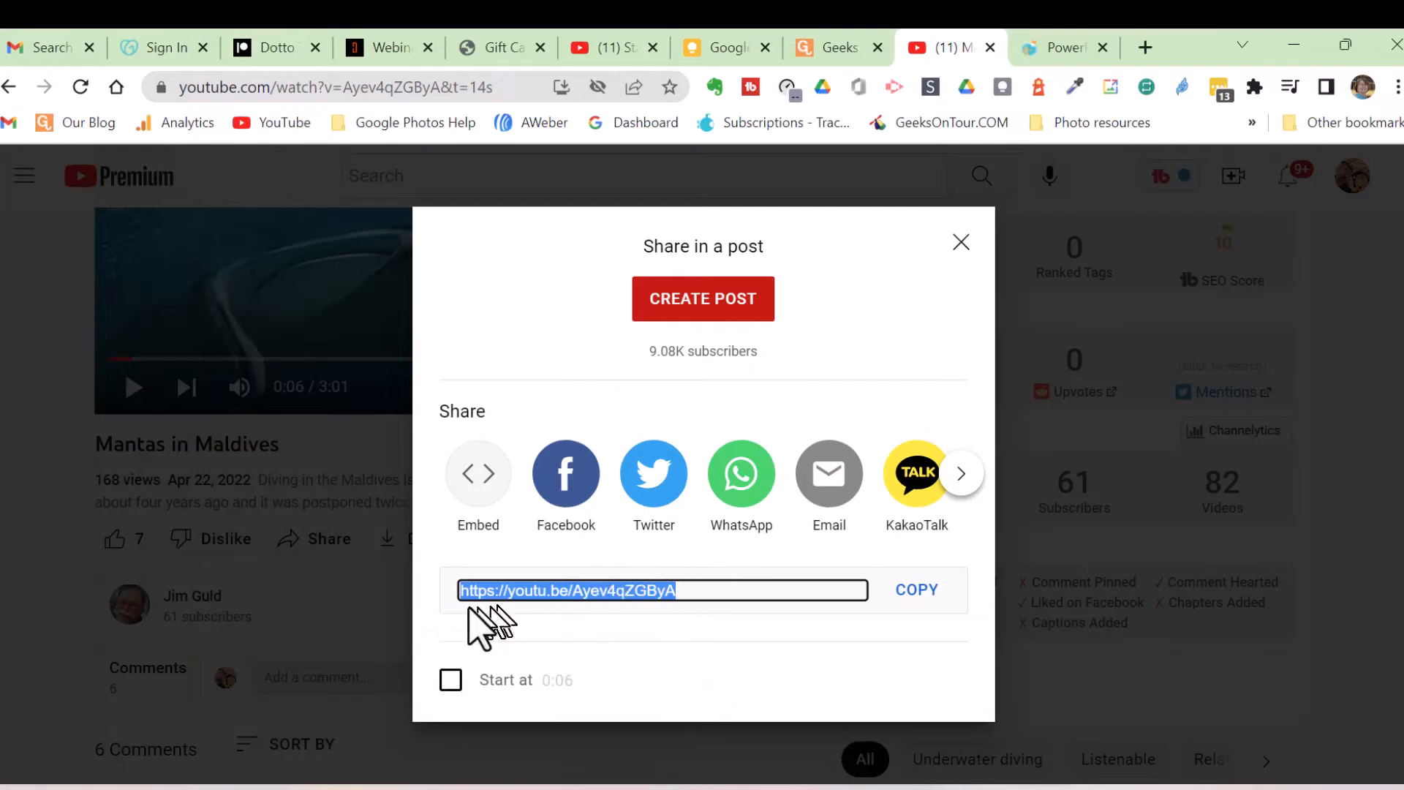
left_click(962, 244)
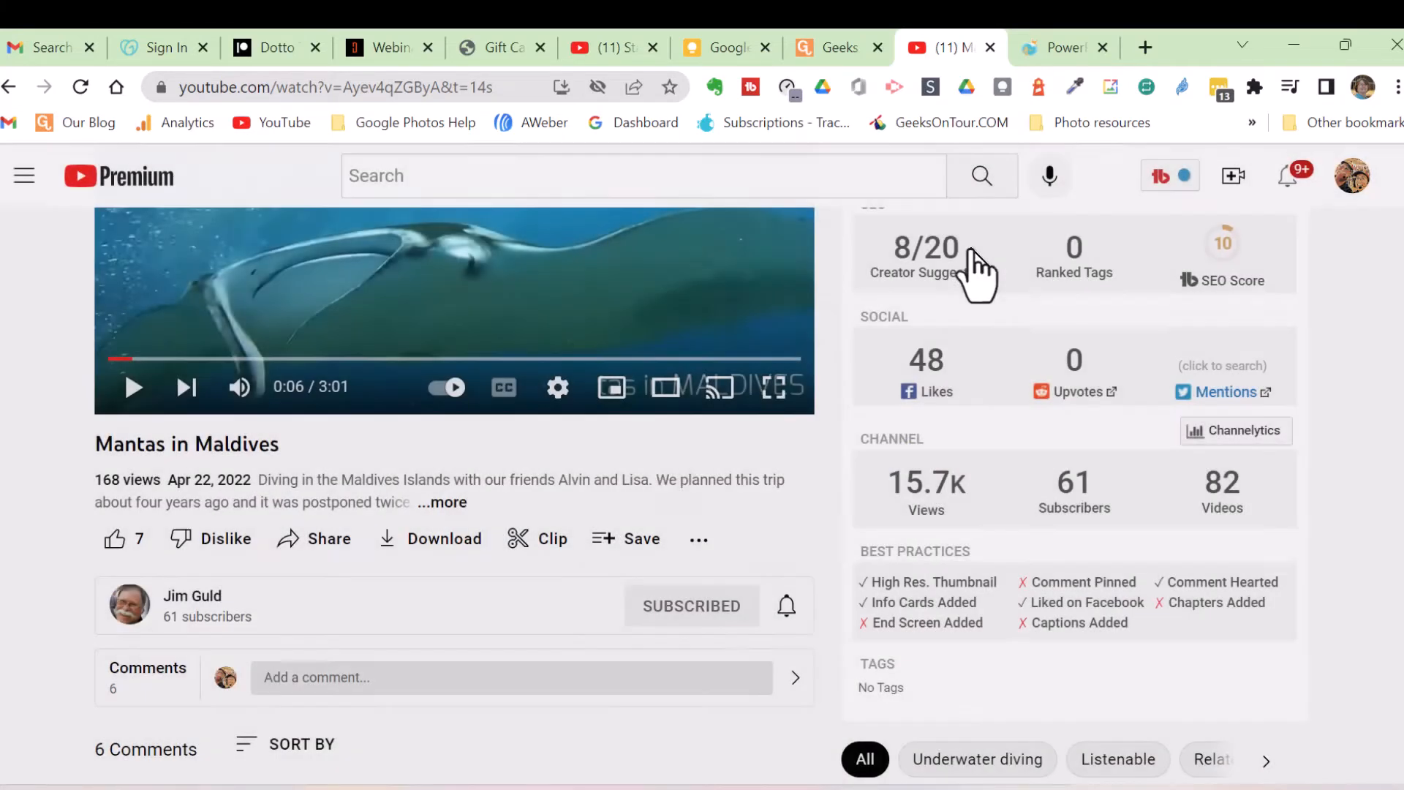
scroll(574, 438, "up", 3)
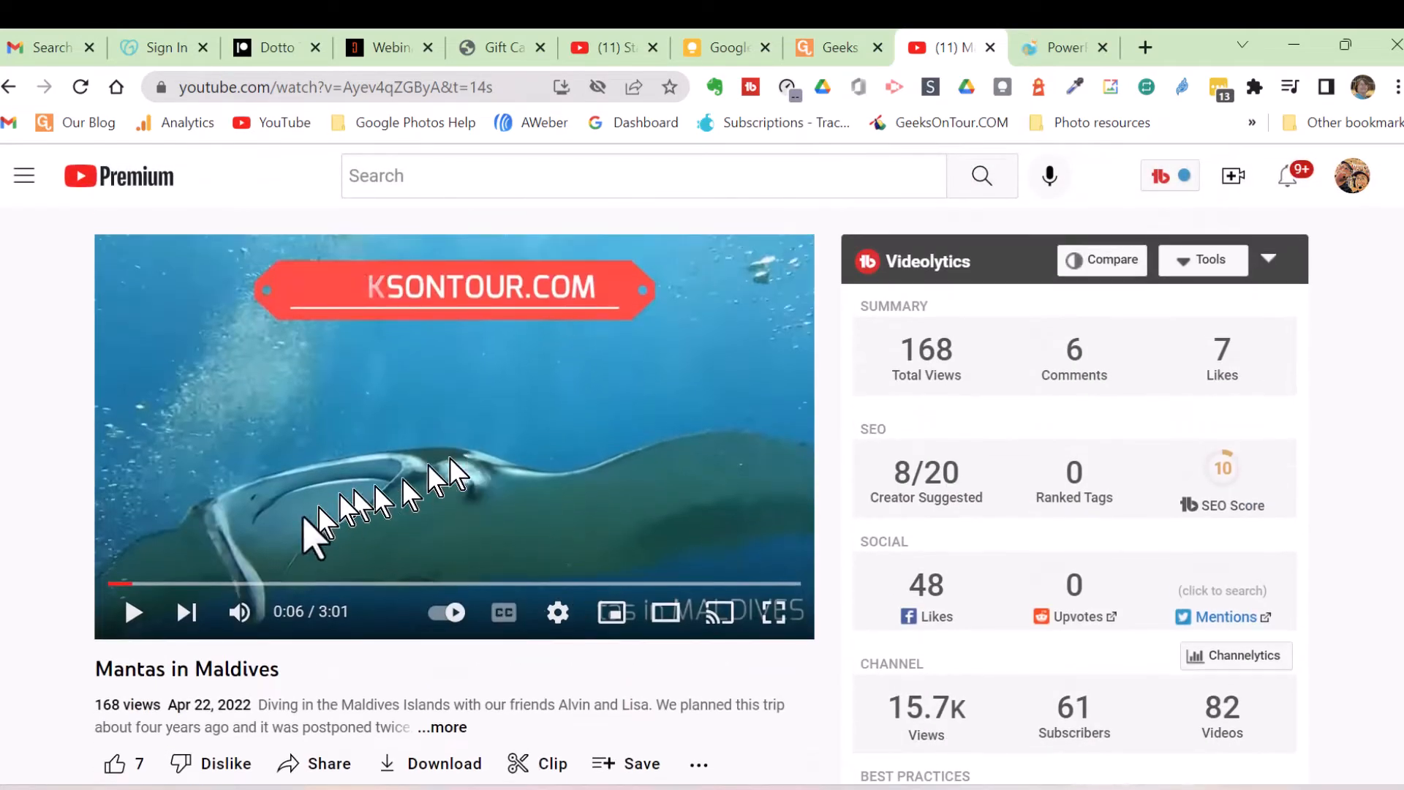
- Pause the Mantas in Maldives video at 1:12 and copy its URL at the current time
left_click(134, 612)
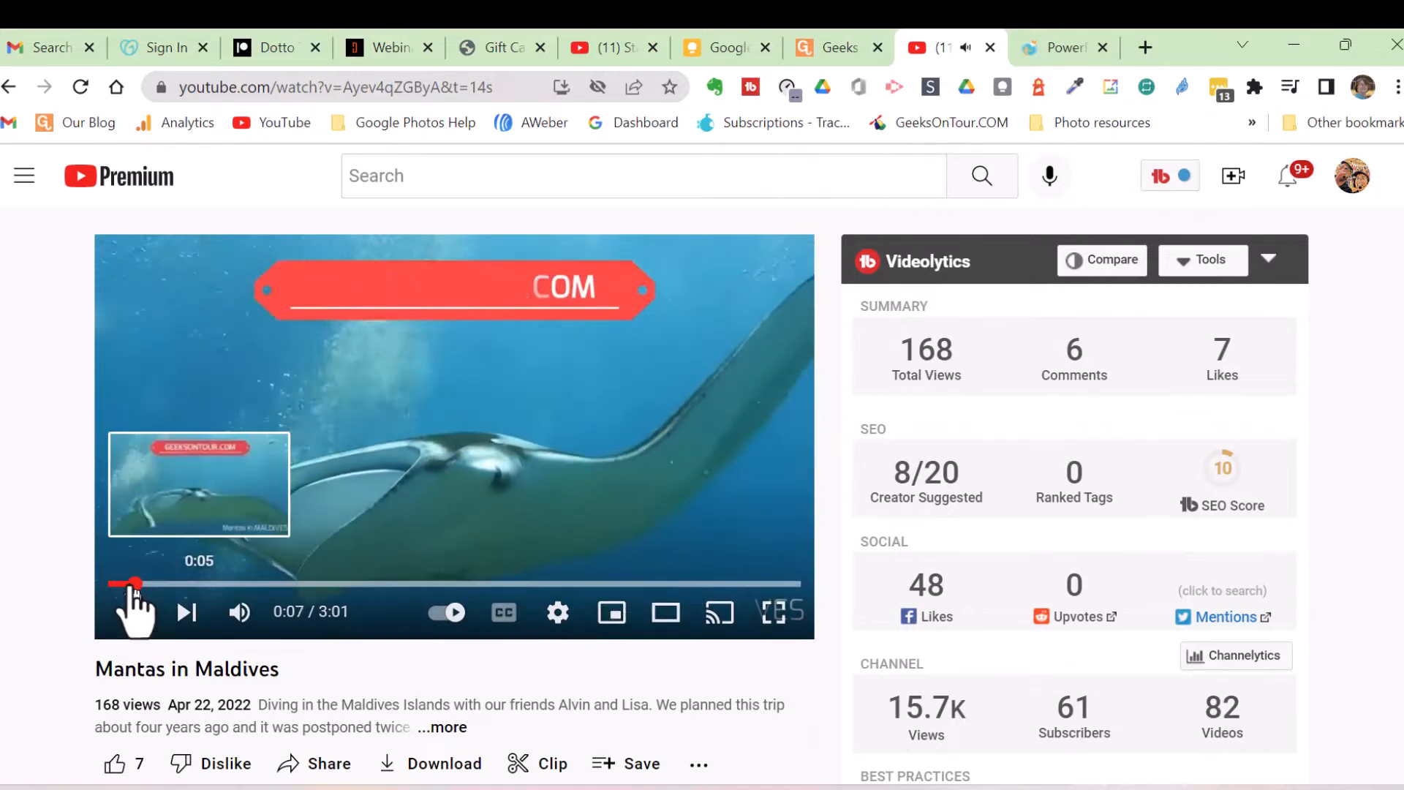
left_click_drag(132, 590, 385, 593)
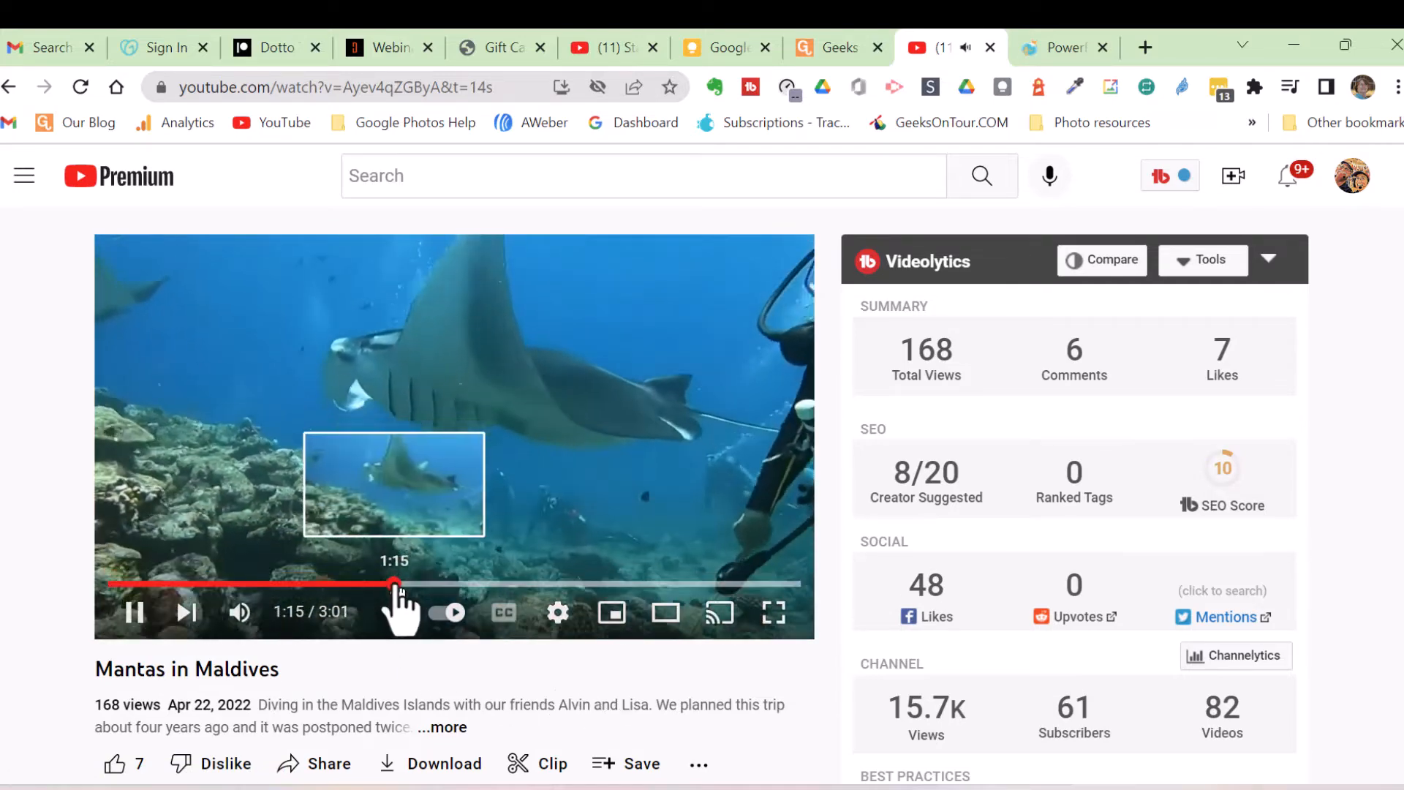
left_click_drag(401, 603, 370, 604)
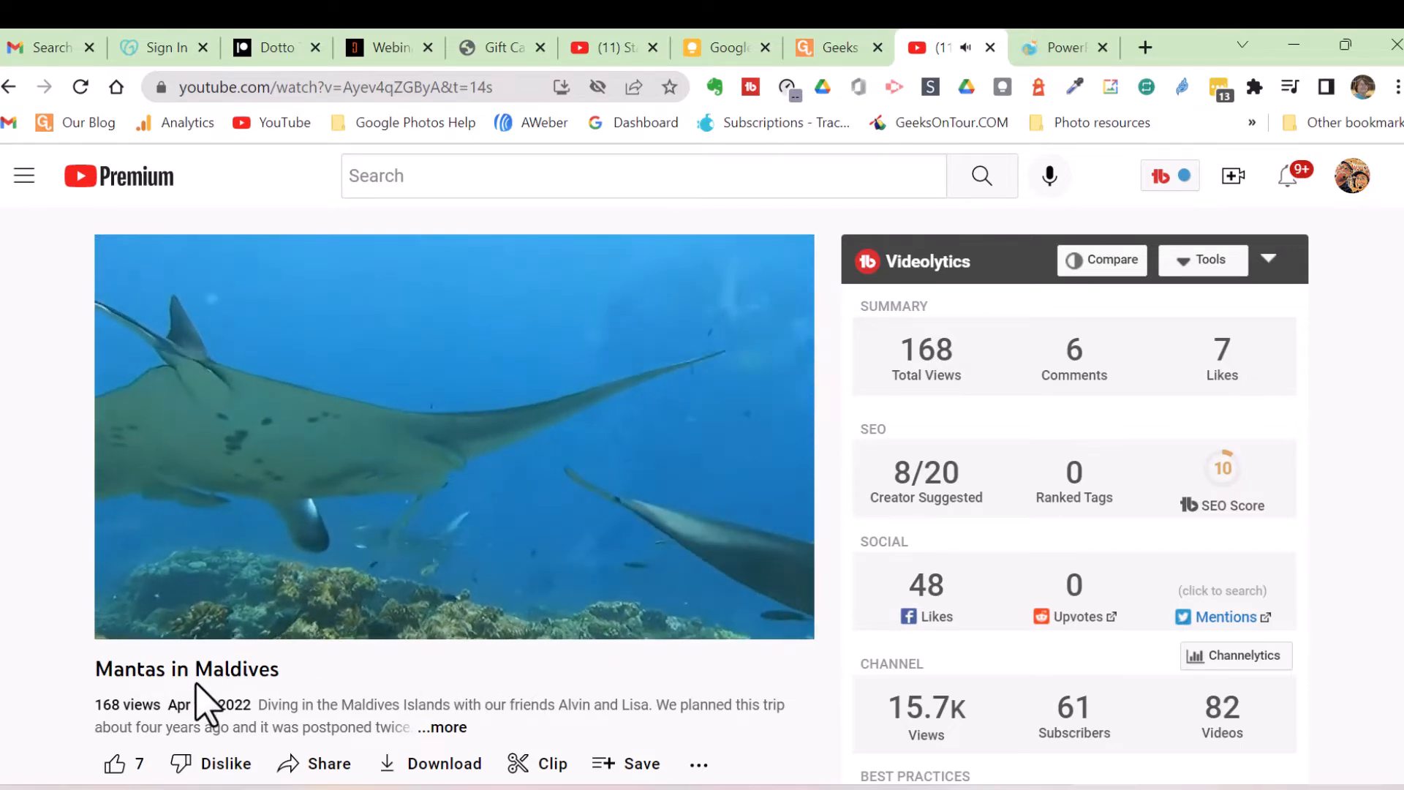
left_click(183, 614)
key("alt+Left")
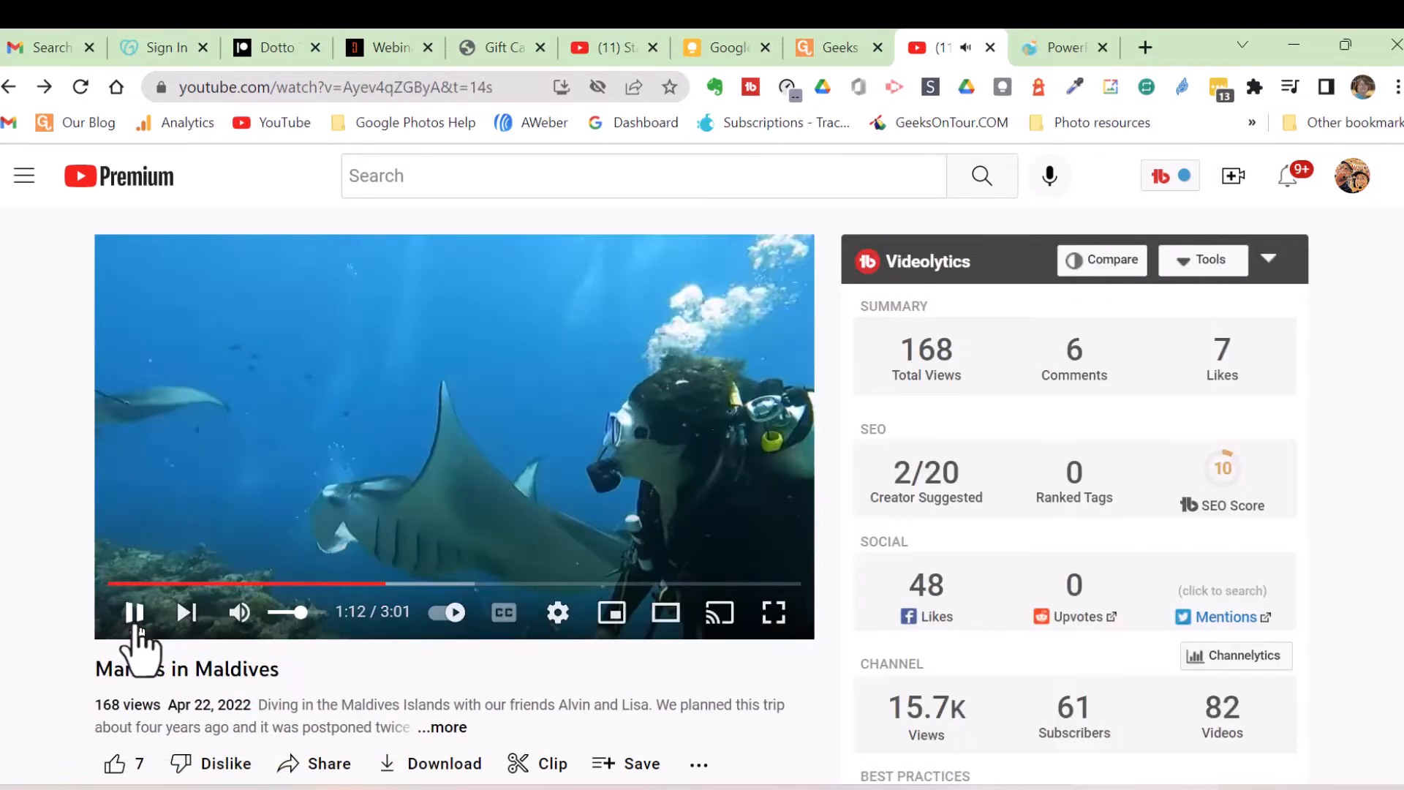
right_click(440, 373)
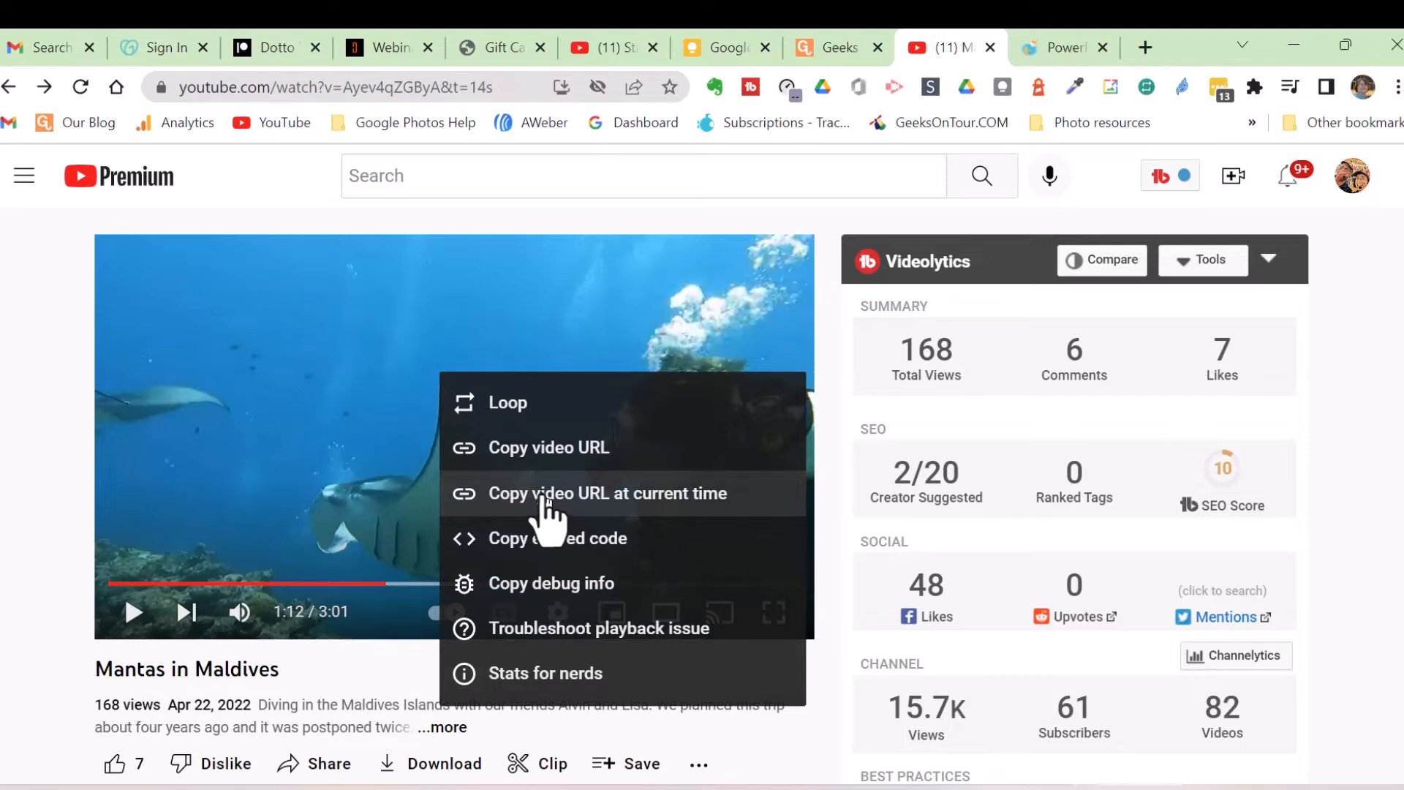
left_click(542, 495)
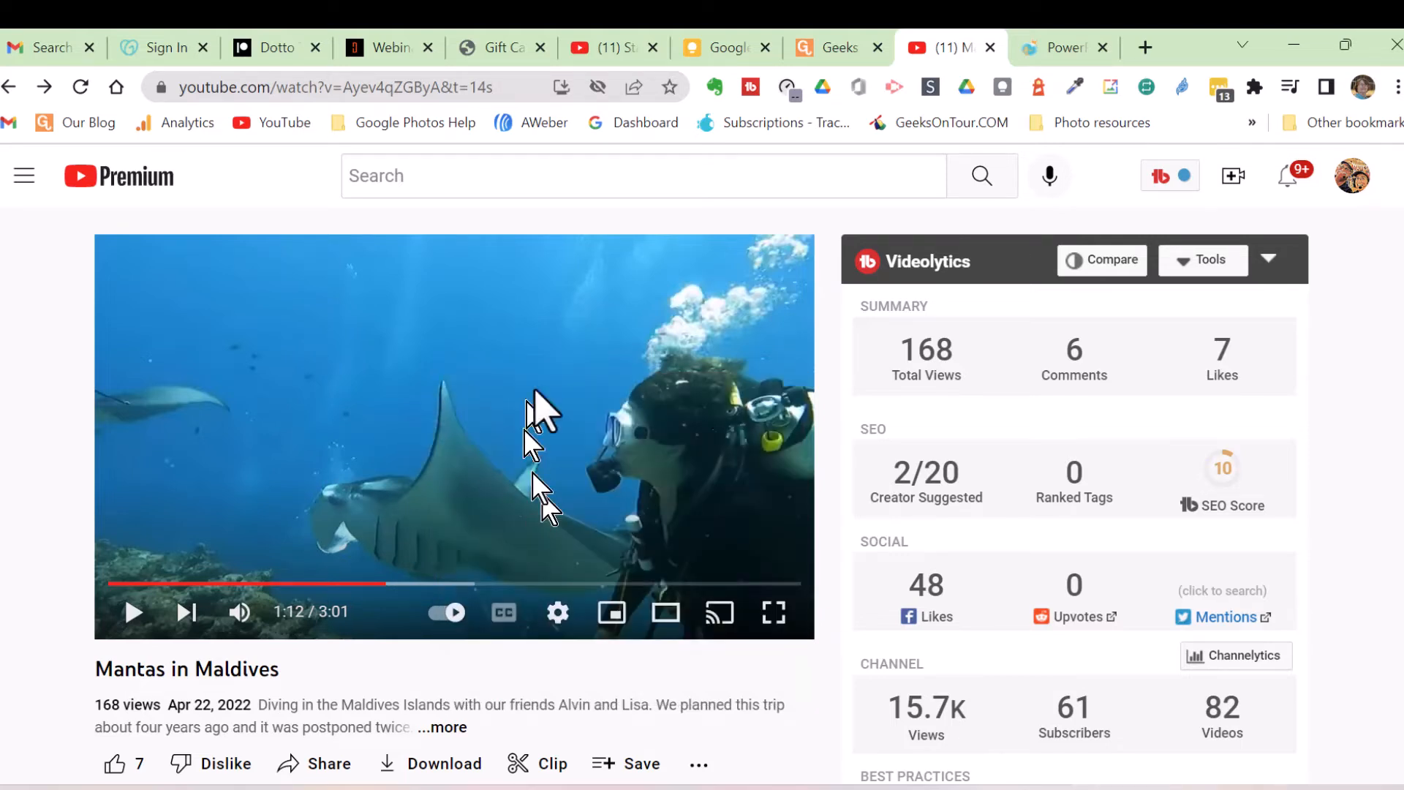
left_click(970, 764)
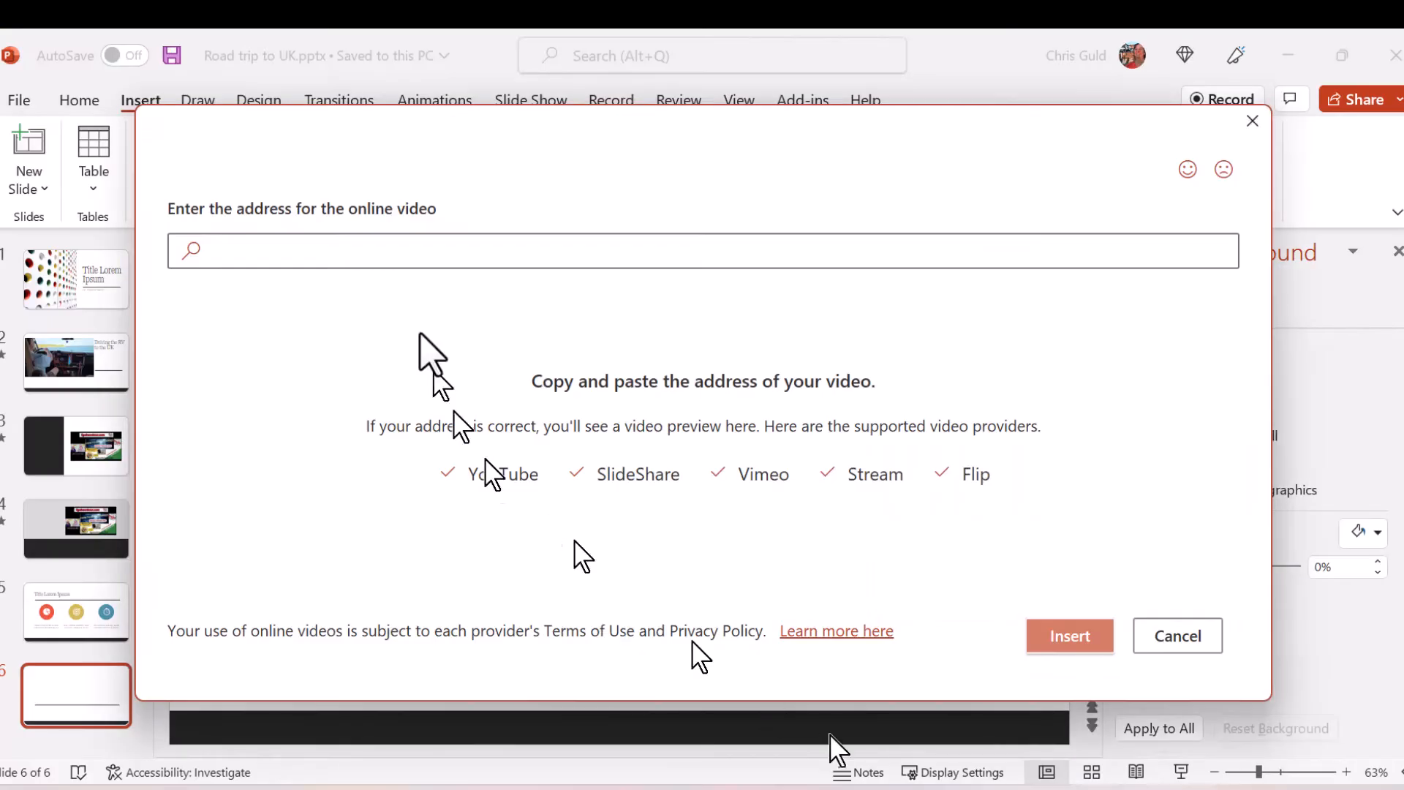
left_click(345, 249)
right_click(353, 251)
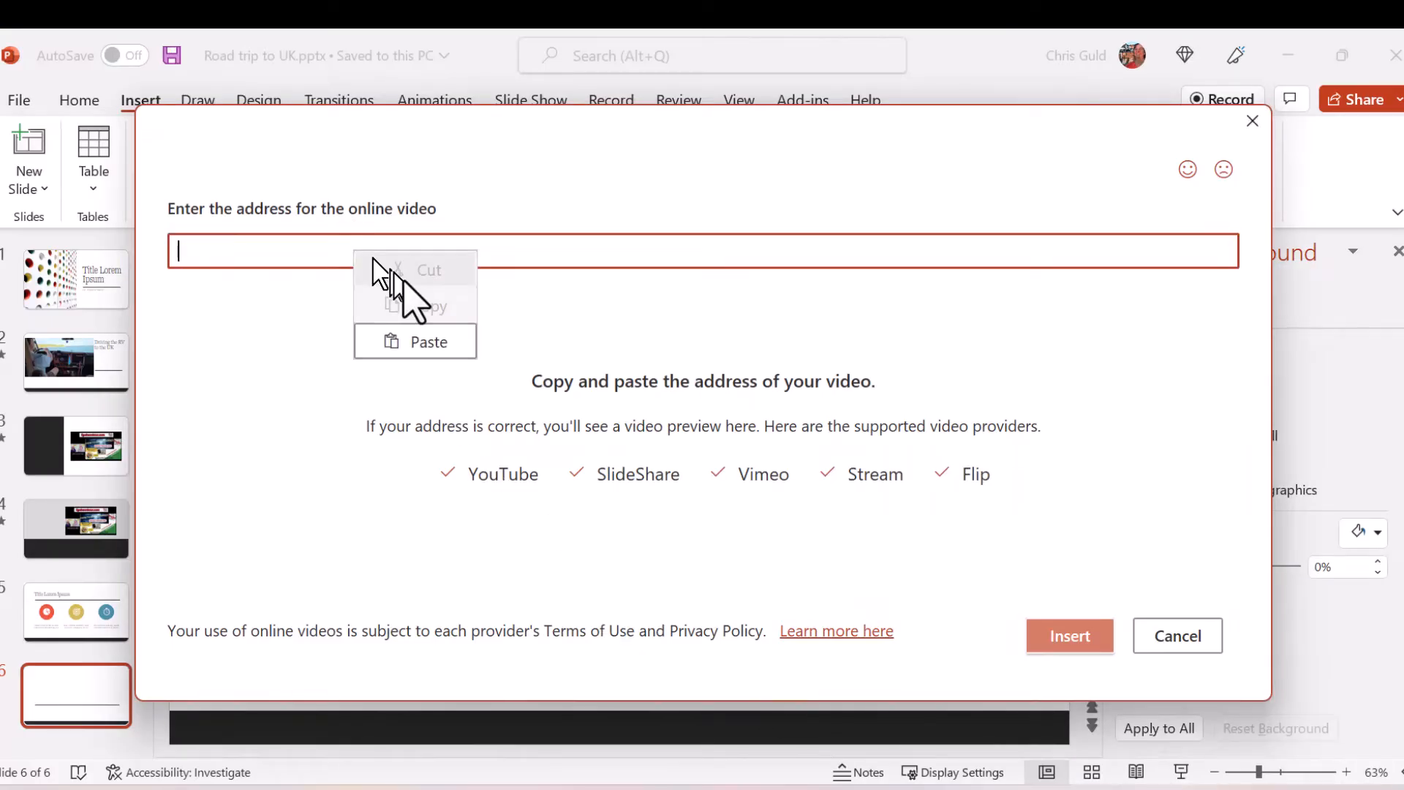
left_click(418, 342)
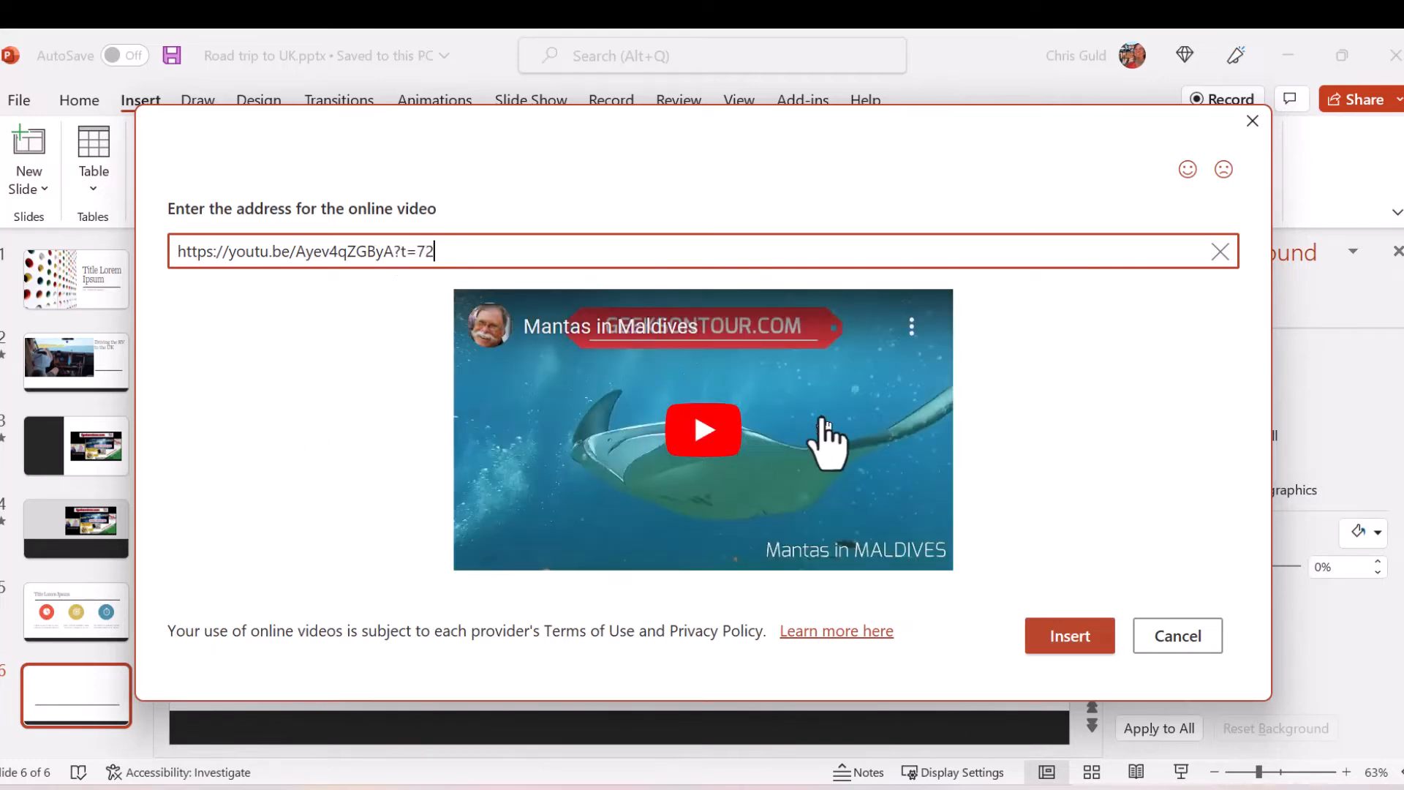
left_click(1078, 639)
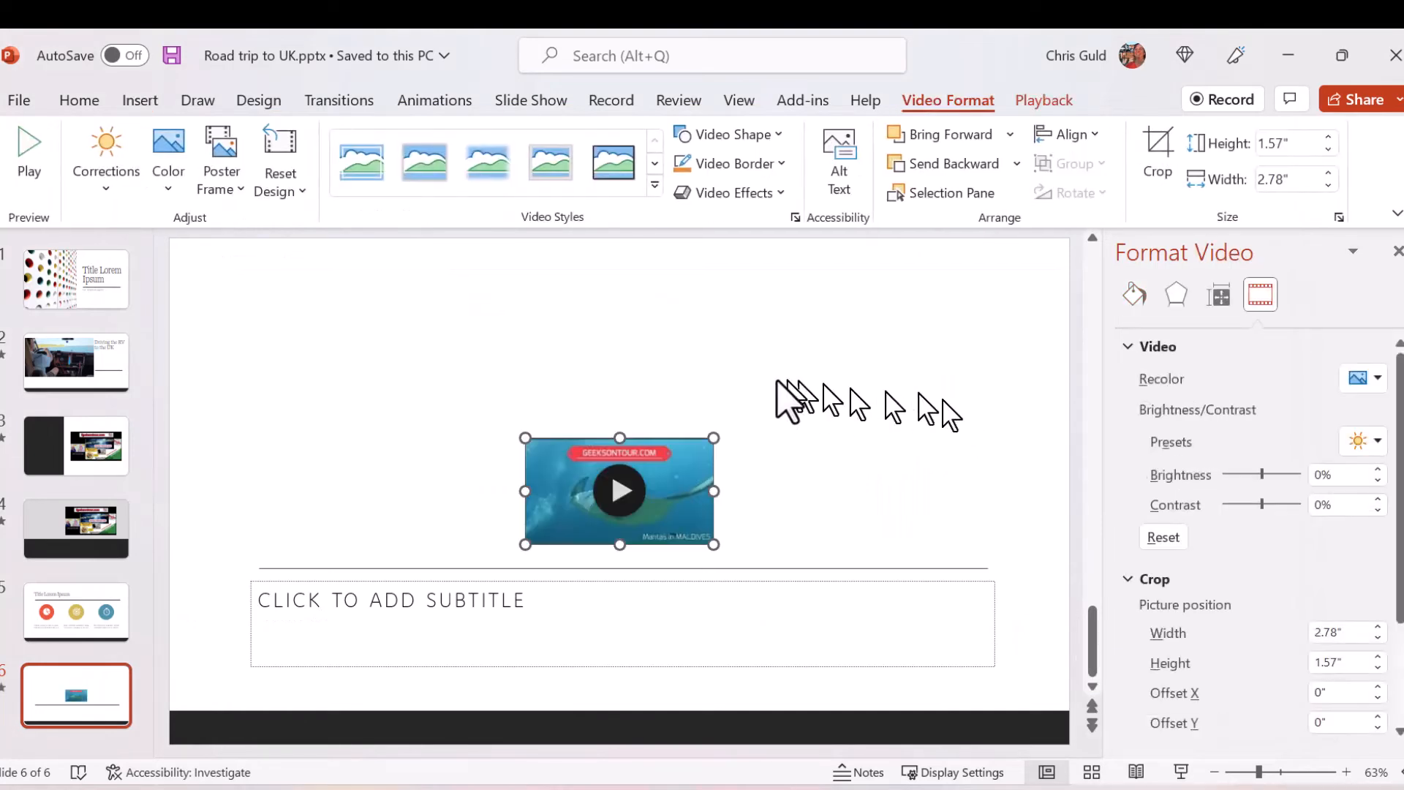
- Enlarge the video to about 7.62" wide by 4.31" high above the subtitle placeholder, and play it in the slide show
left_click_drag(708, 439, 940, 304)
left_click_drag(521, 306, 429, 310)
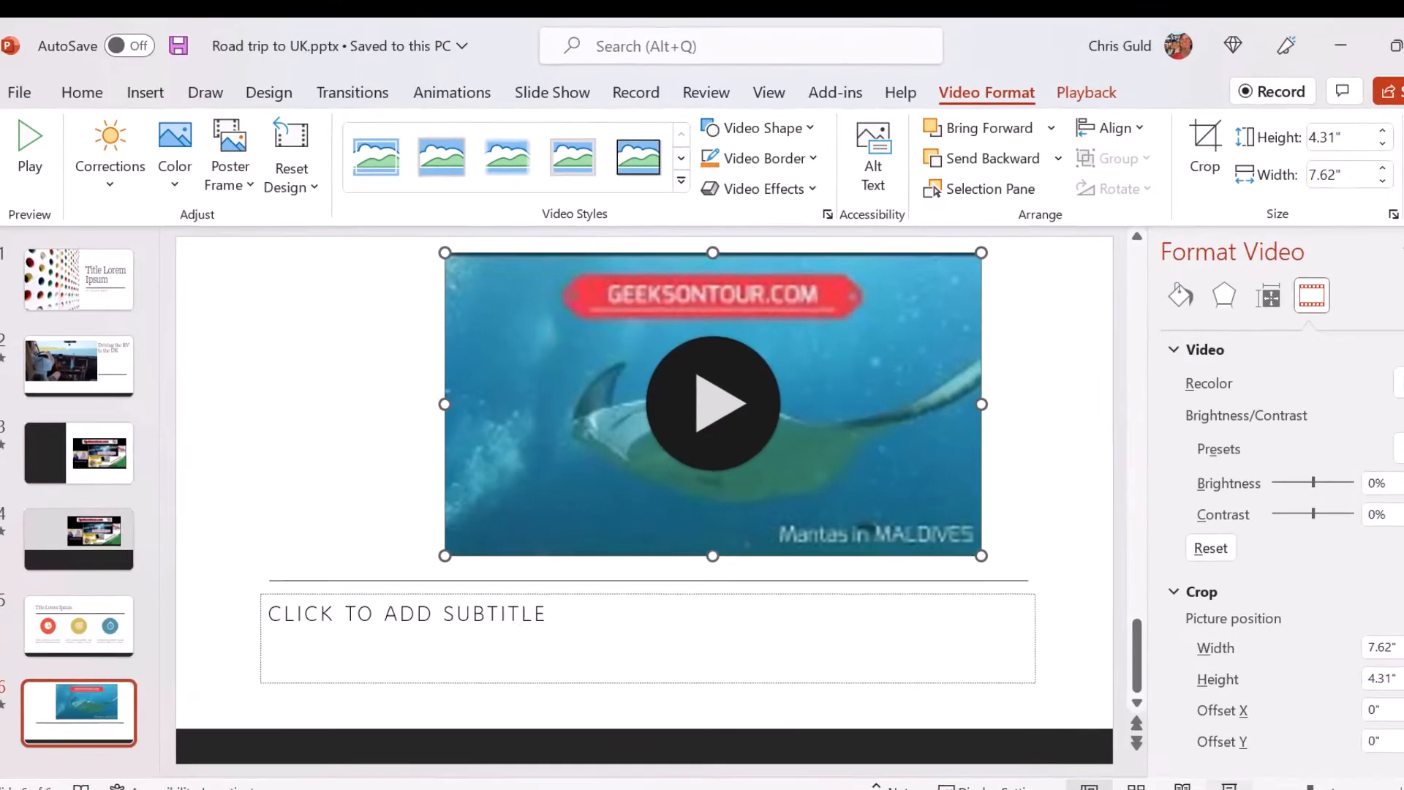
left_click(1180, 771)
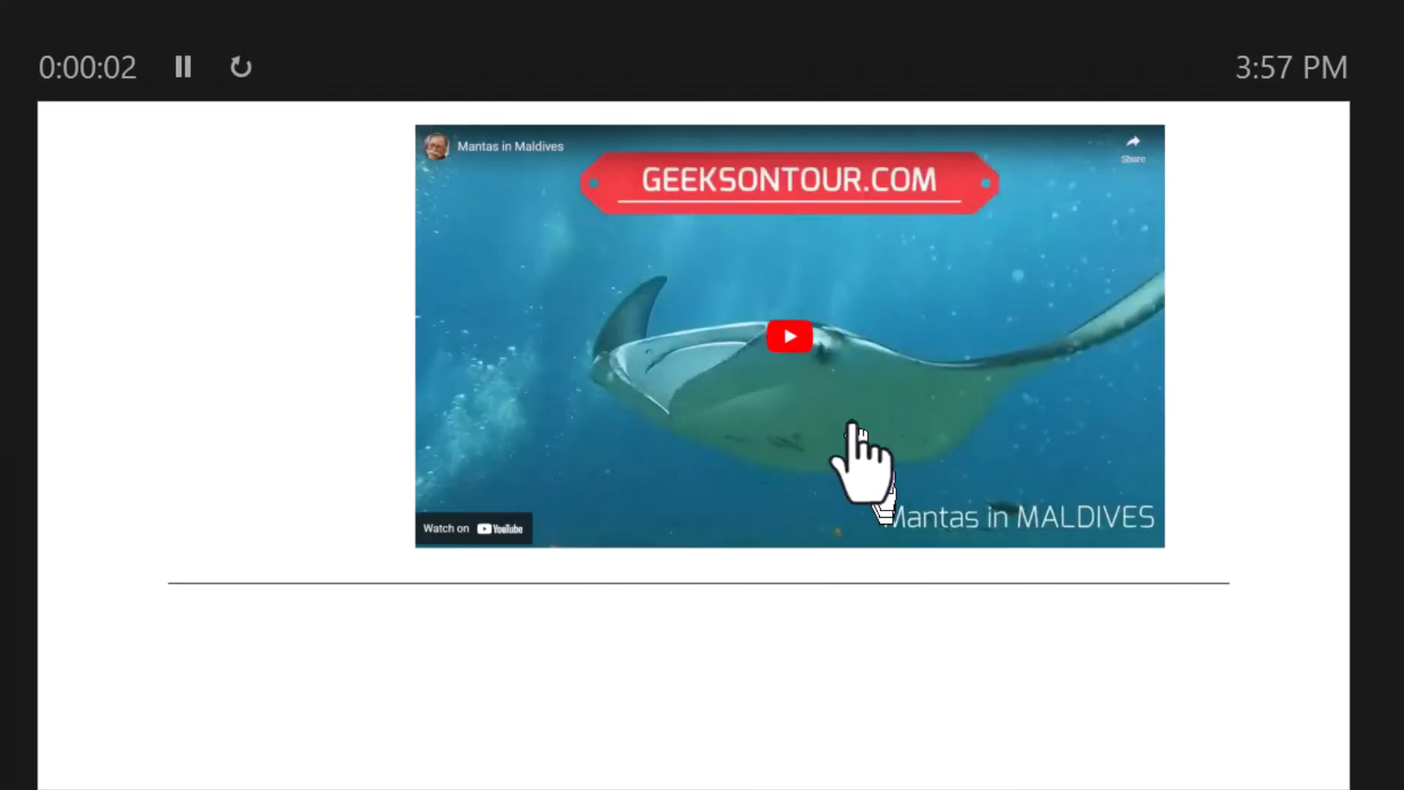
left_click(800, 340)
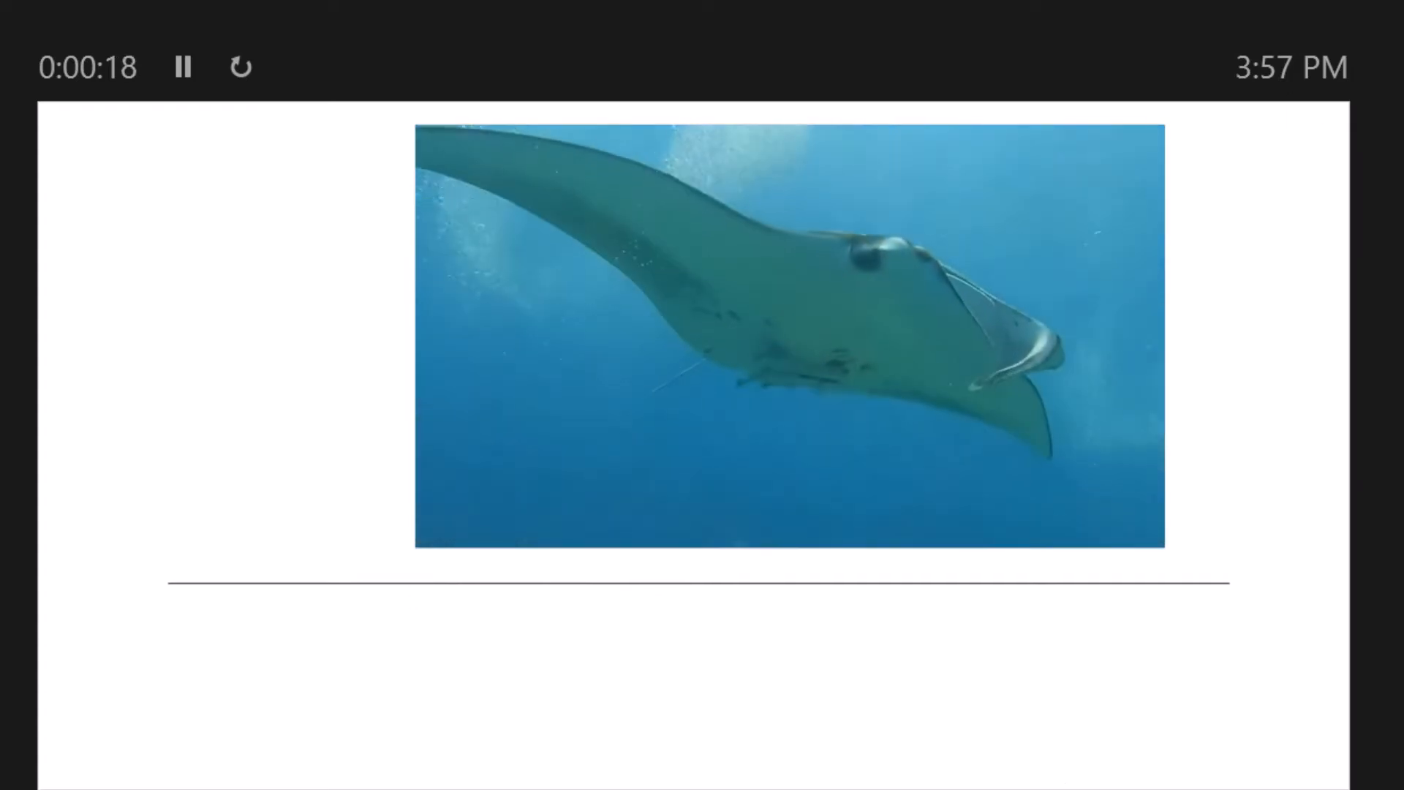
- Pause the playing Mantas in Maldives video and end the slide show
left_click(703, 402)
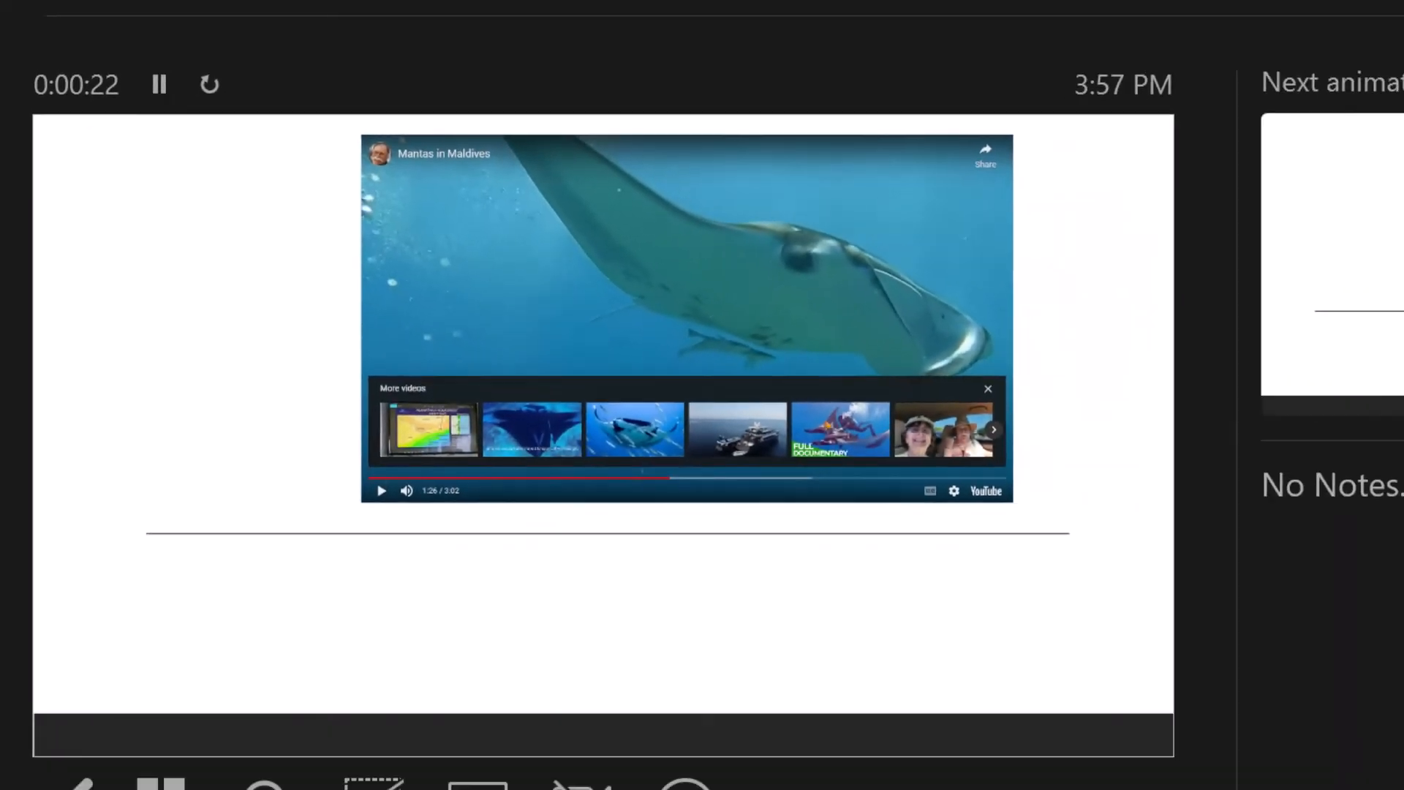
key("Escape")
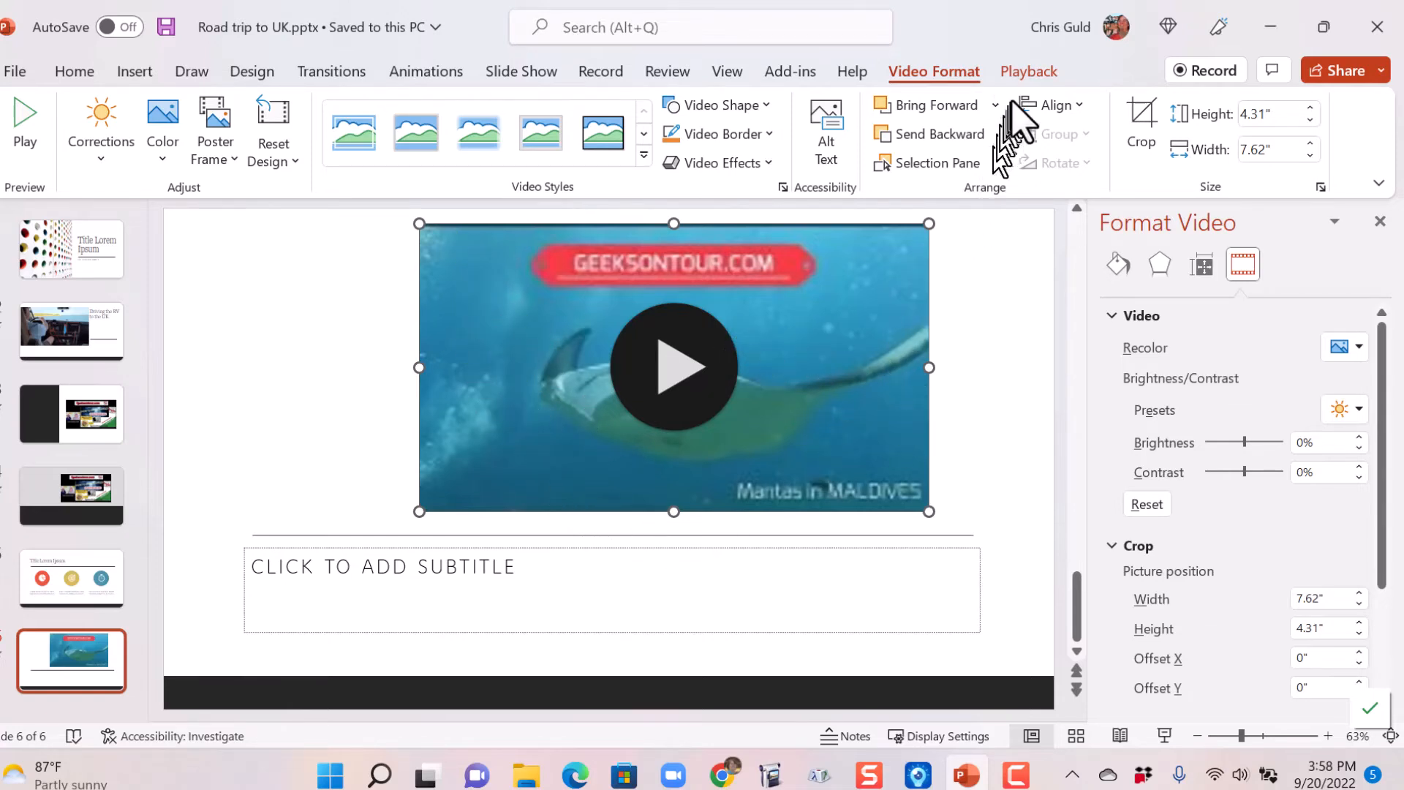
- Set the playback start option of the Mantas in Maldives video on slide 6 to When Clicked On
left_click(1030, 72)
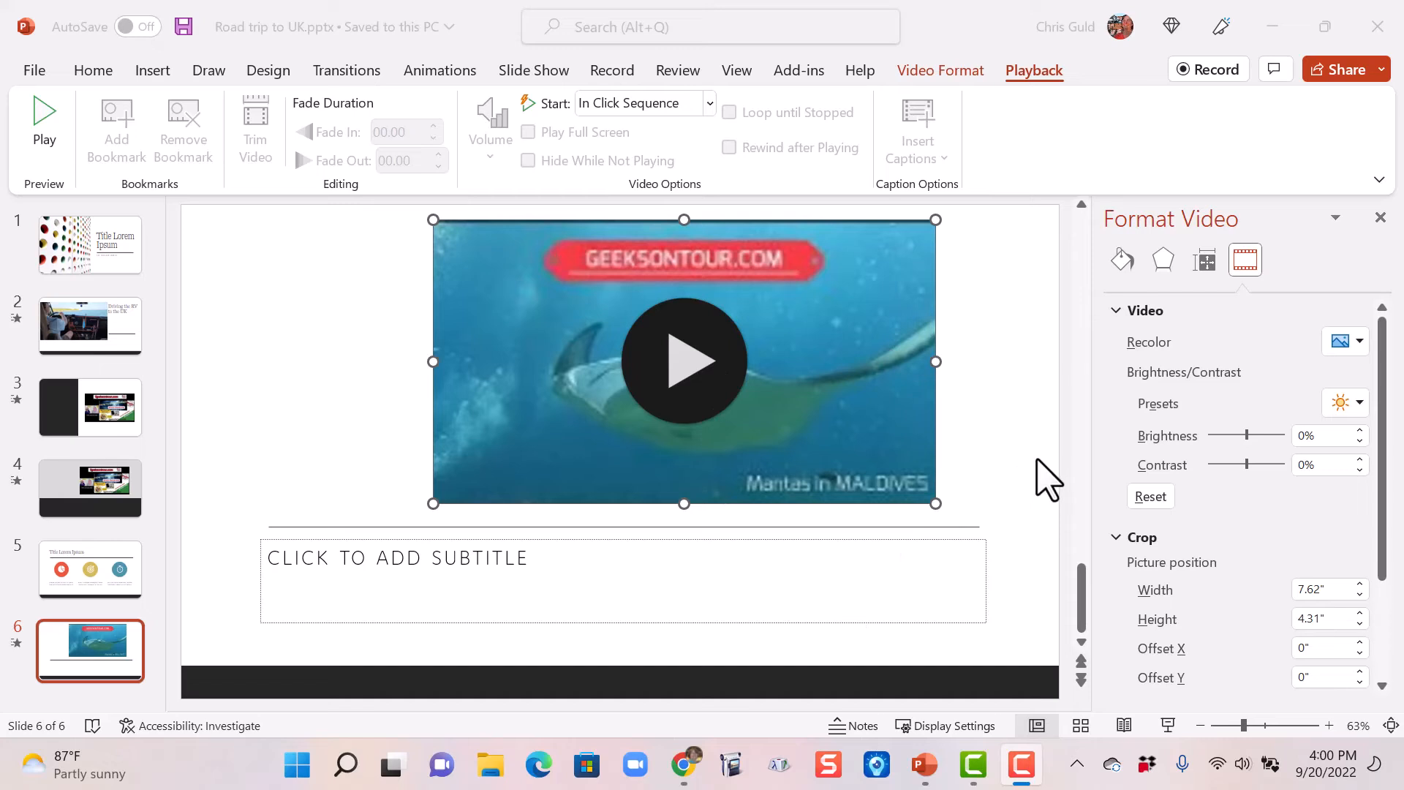
left_click(796, 413)
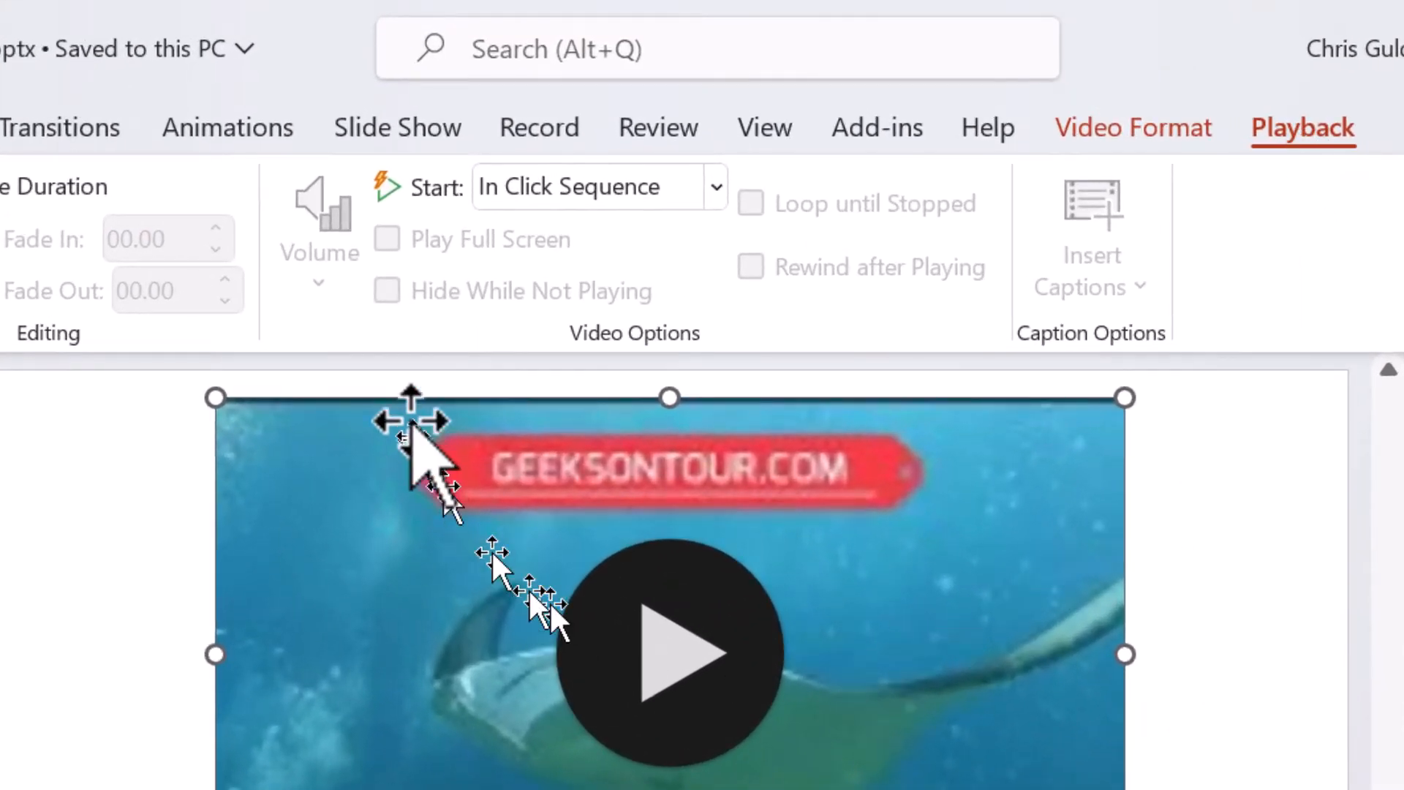
left_click(717, 187)
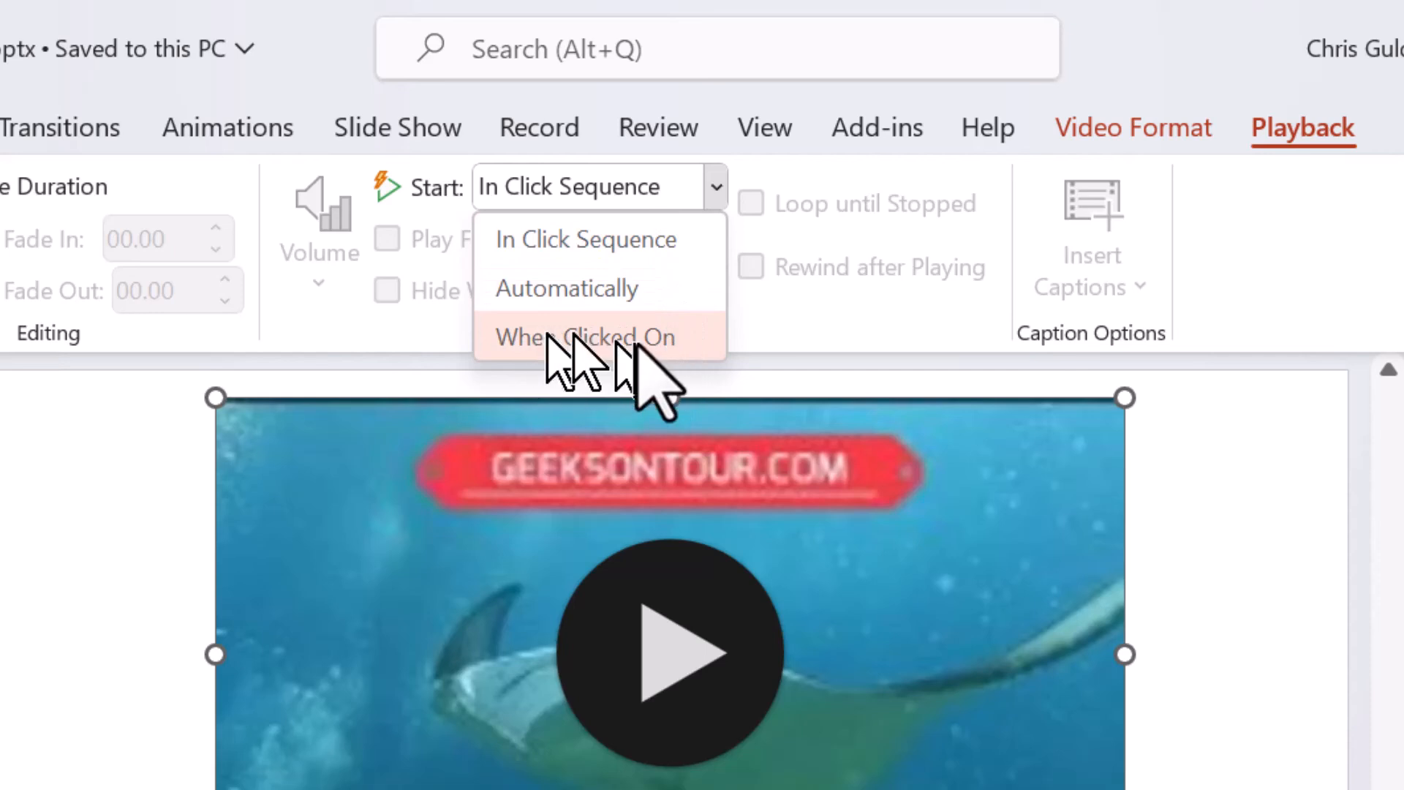
left_click(598, 338)
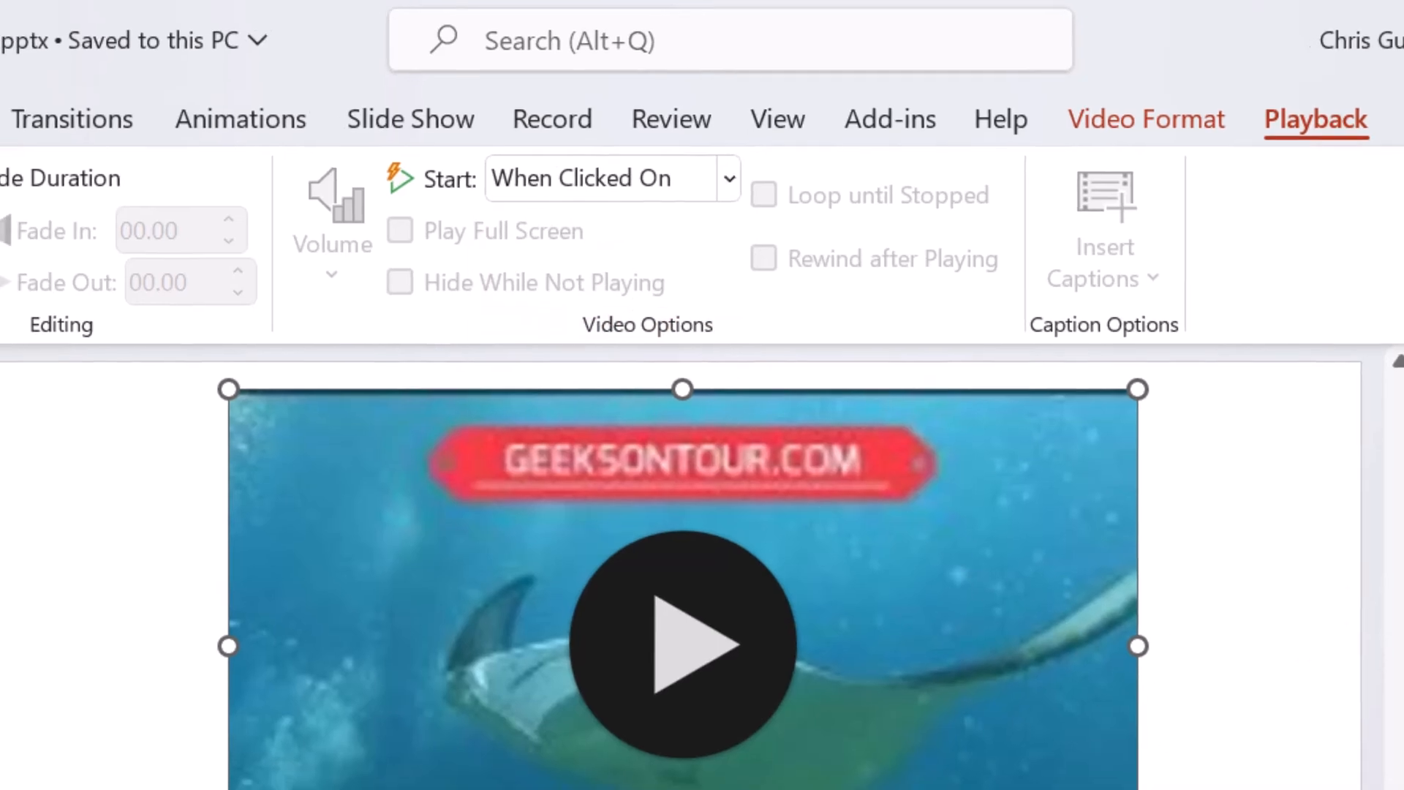
- Run the slide show from the current slide, play the Mantas in Maldives video, and pause it after a few seconds
key("shift+F5")
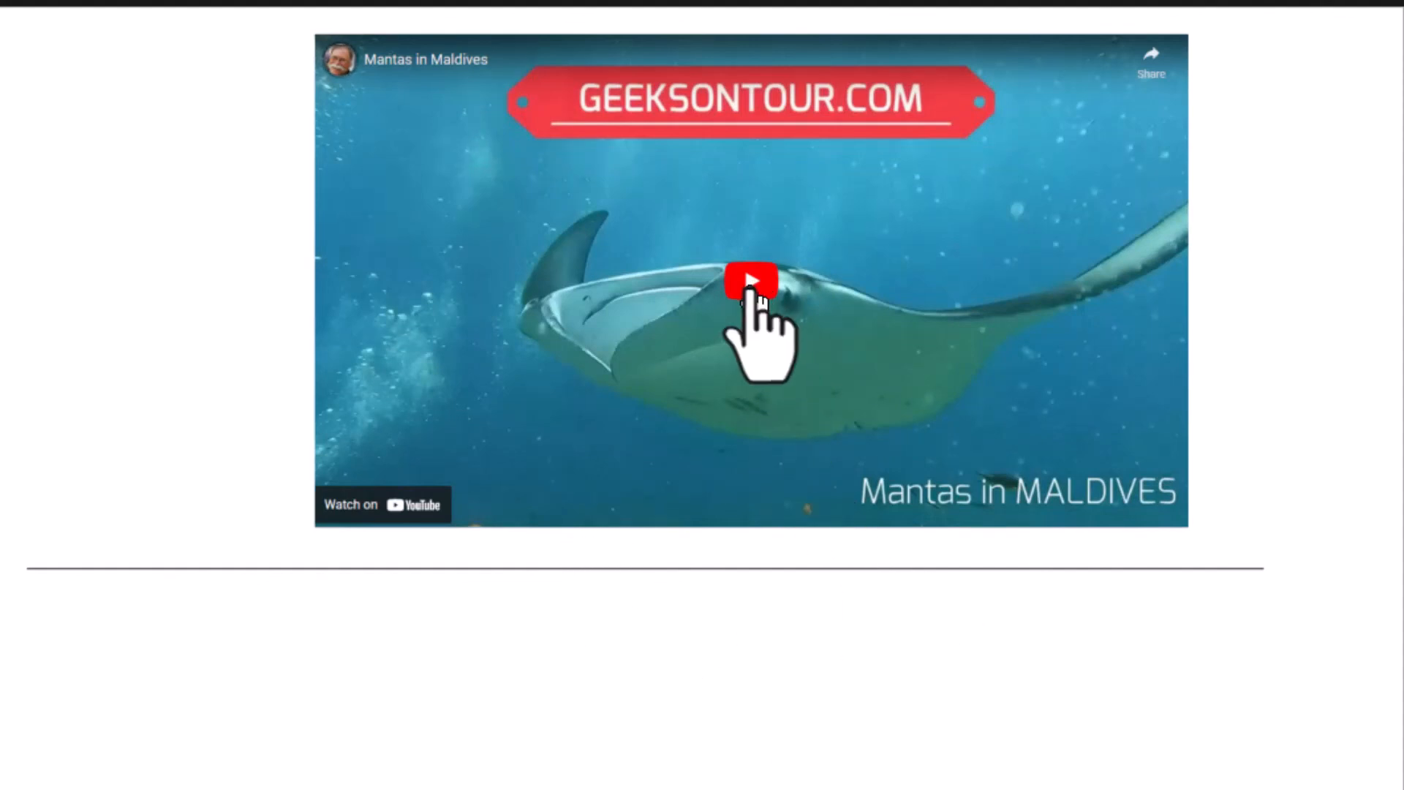
left_click(750, 287)
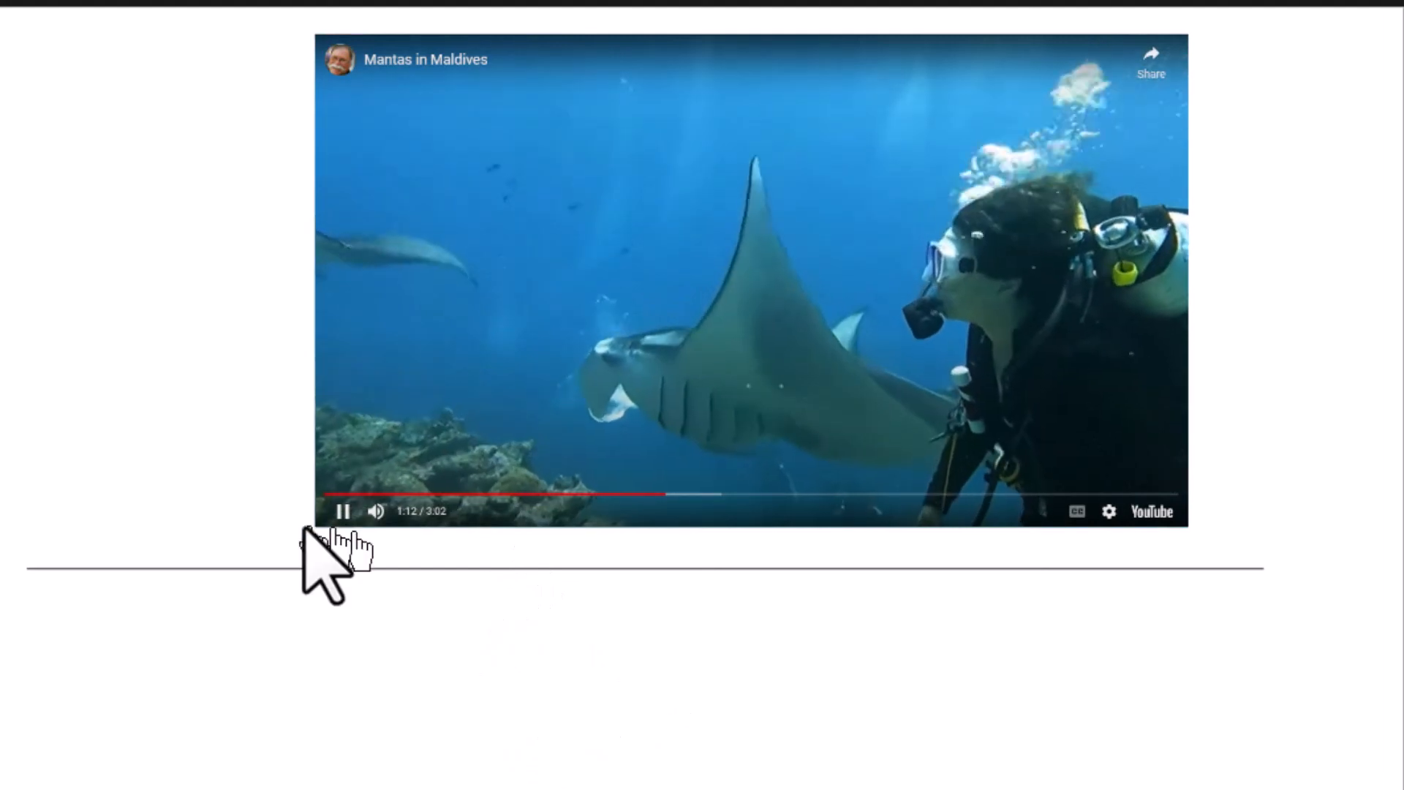
left_click(343, 512)
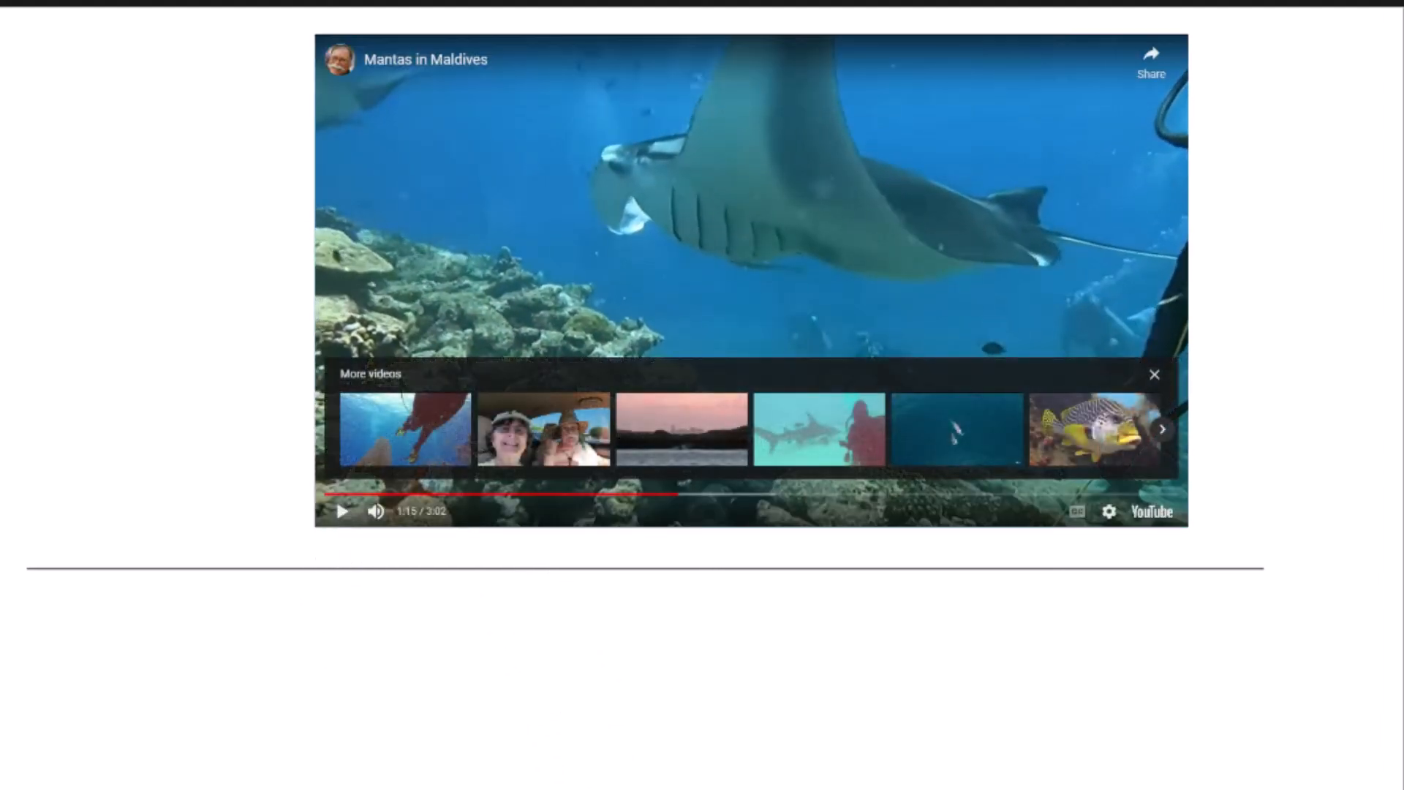